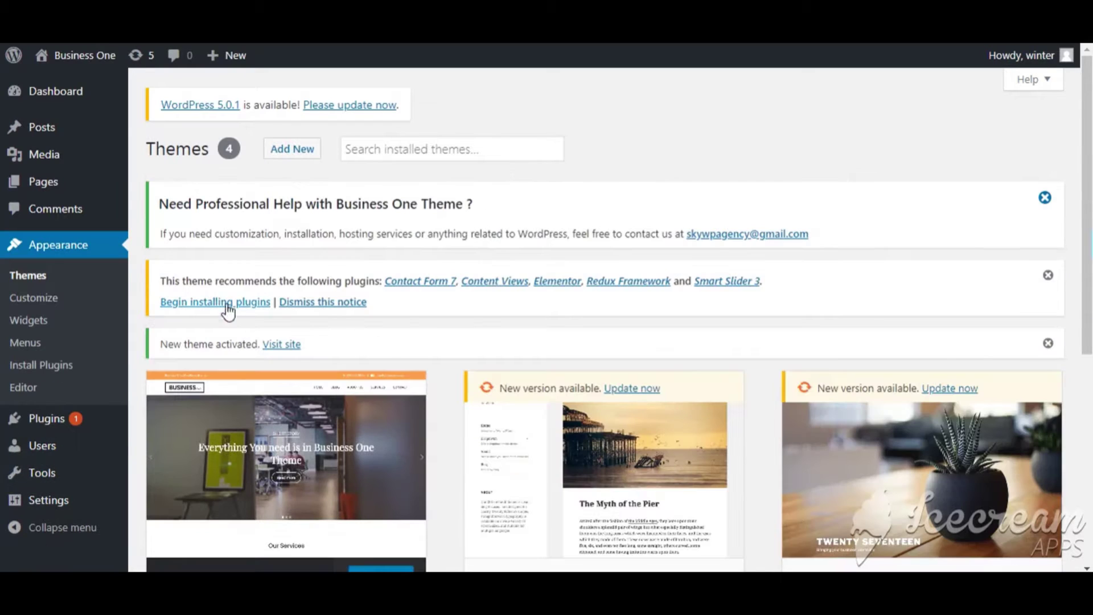
Bulk-install all five plugins recommended by the theme: Contact Form 7, Content Views, Elementor, Redux Framework and Smart Slider 3.
click(216, 303)
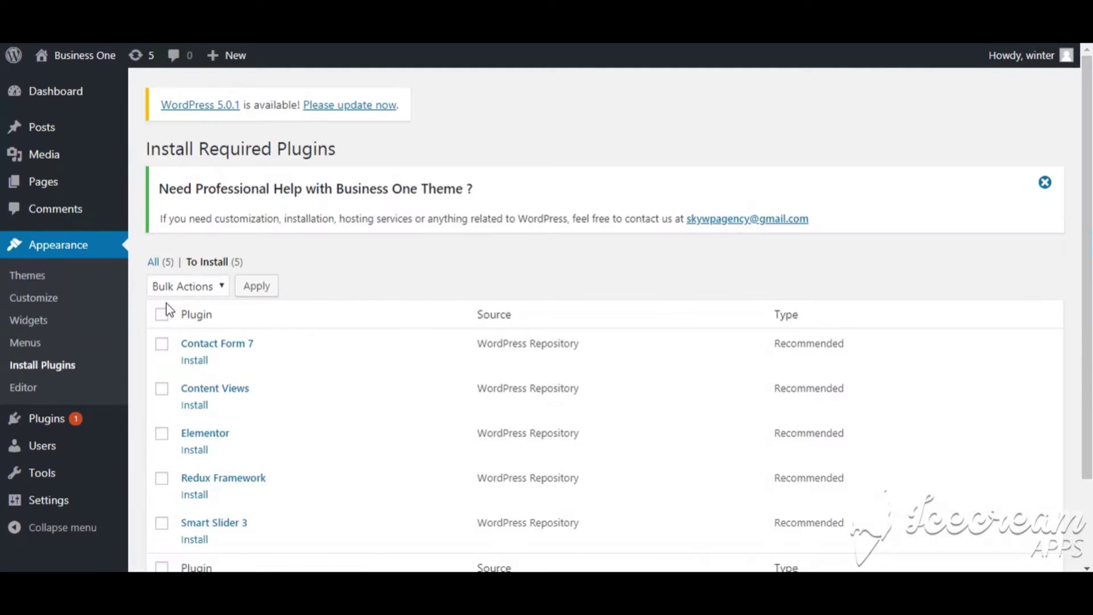
click(165, 315)
click(183, 286)
click(180, 322)
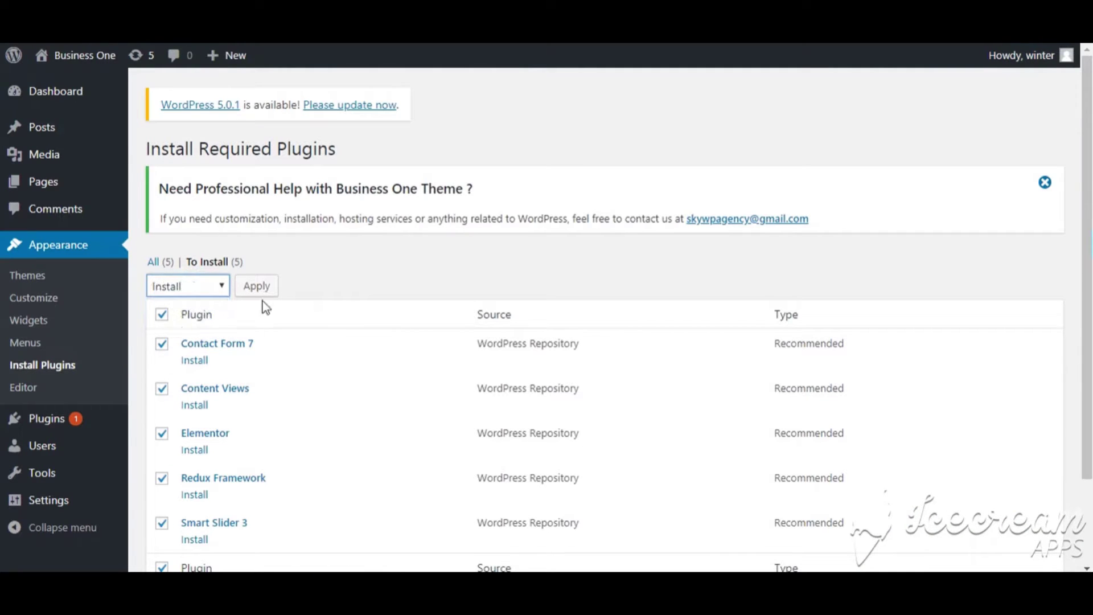
click(258, 287)
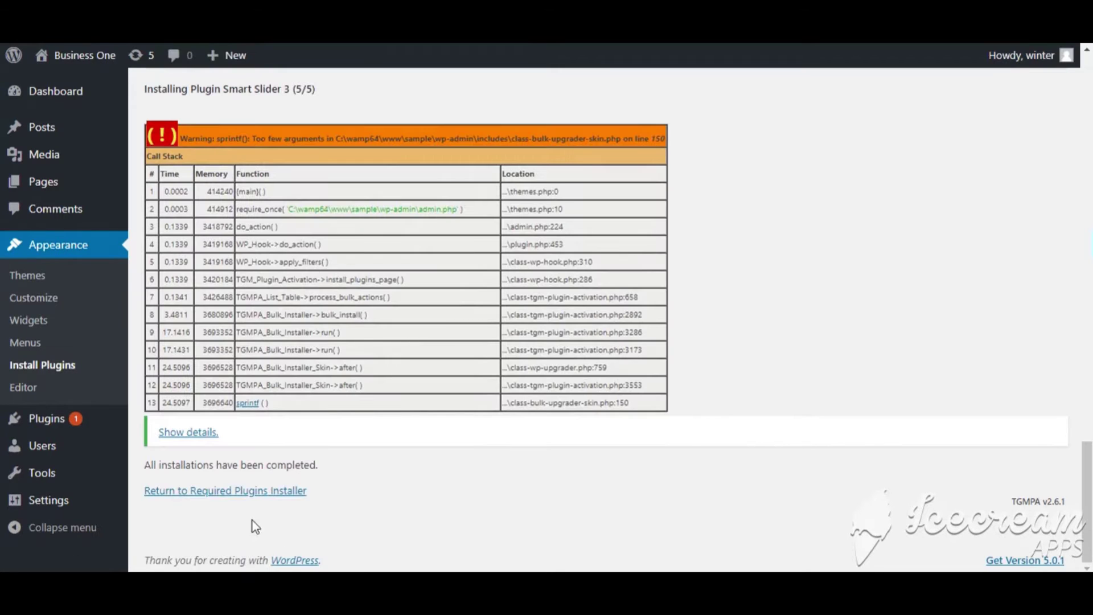
Return to the required plugins installer and bulk-activate all five installed plugins.
click(230, 487)
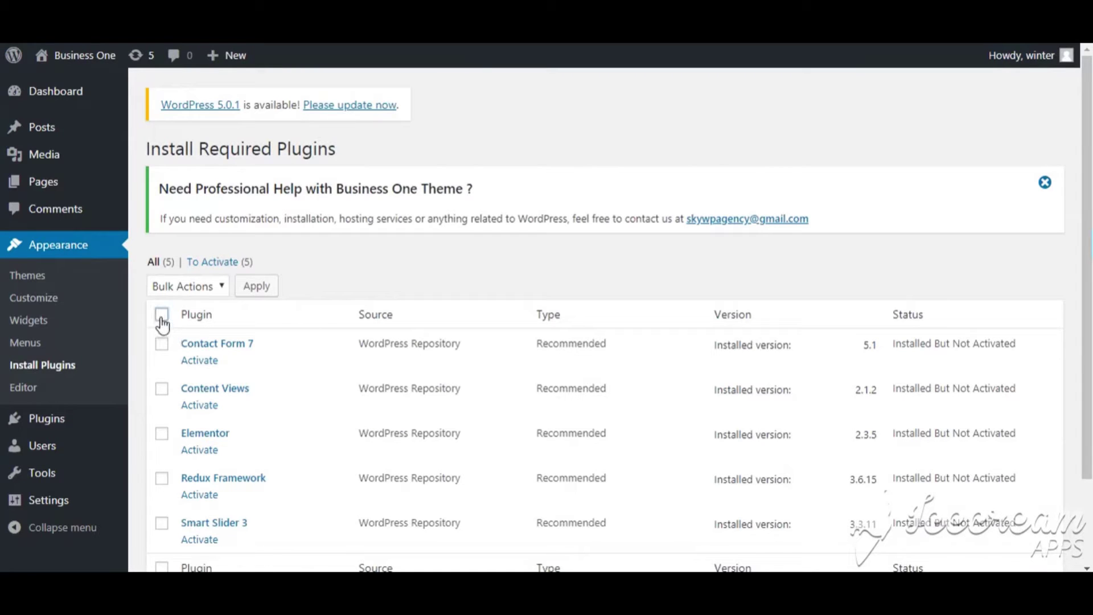
click(162, 315)
scroll(166, 353, down, 3)
scroll(171, 341, up, 3)
click(181, 286)
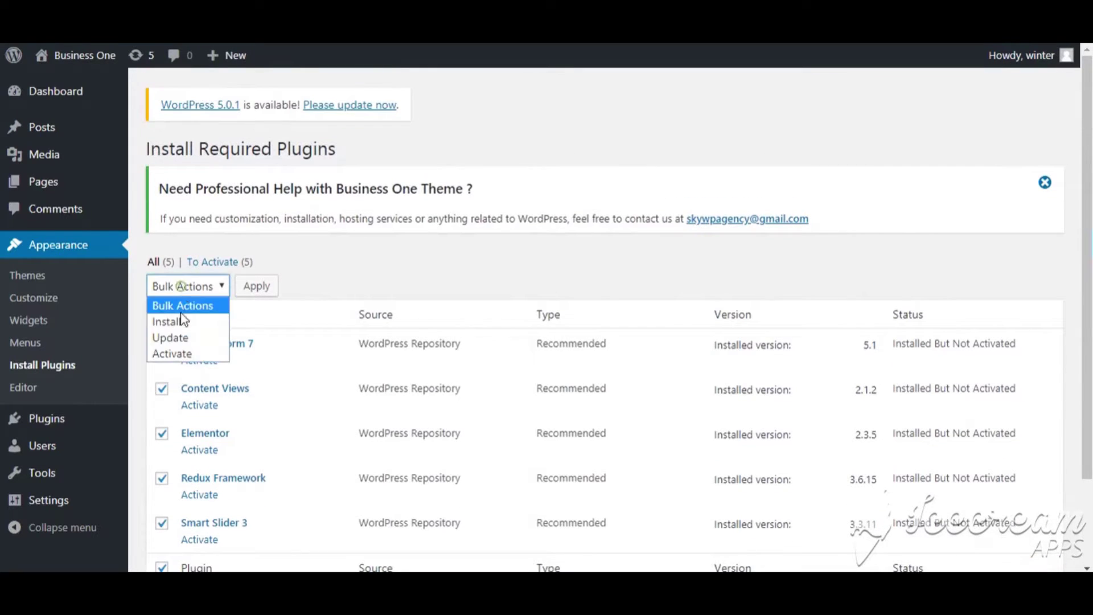
click(183, 354)
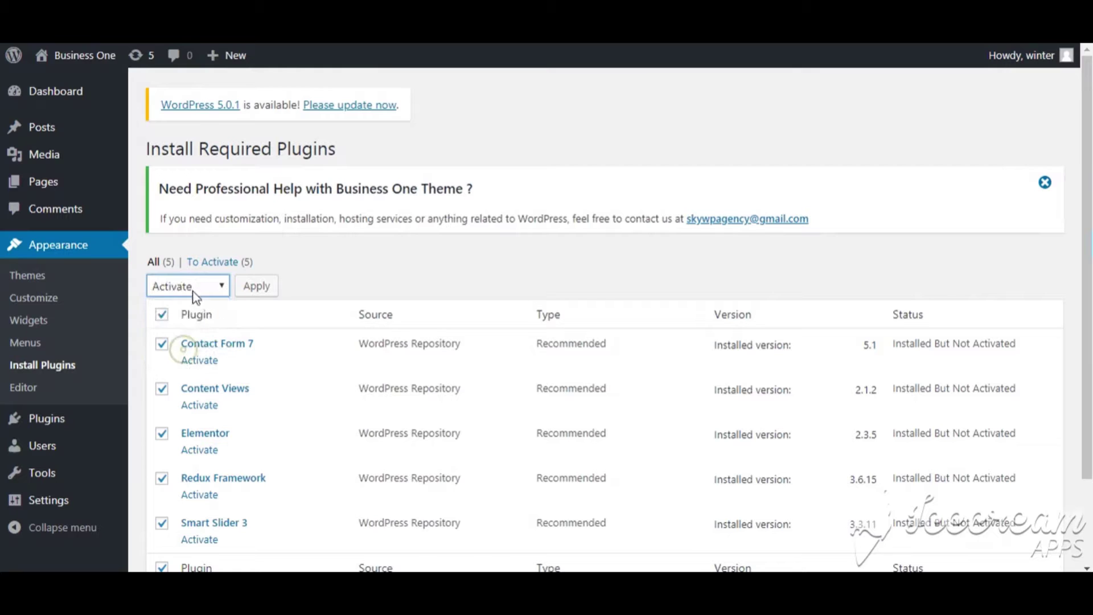
click(256, 287)
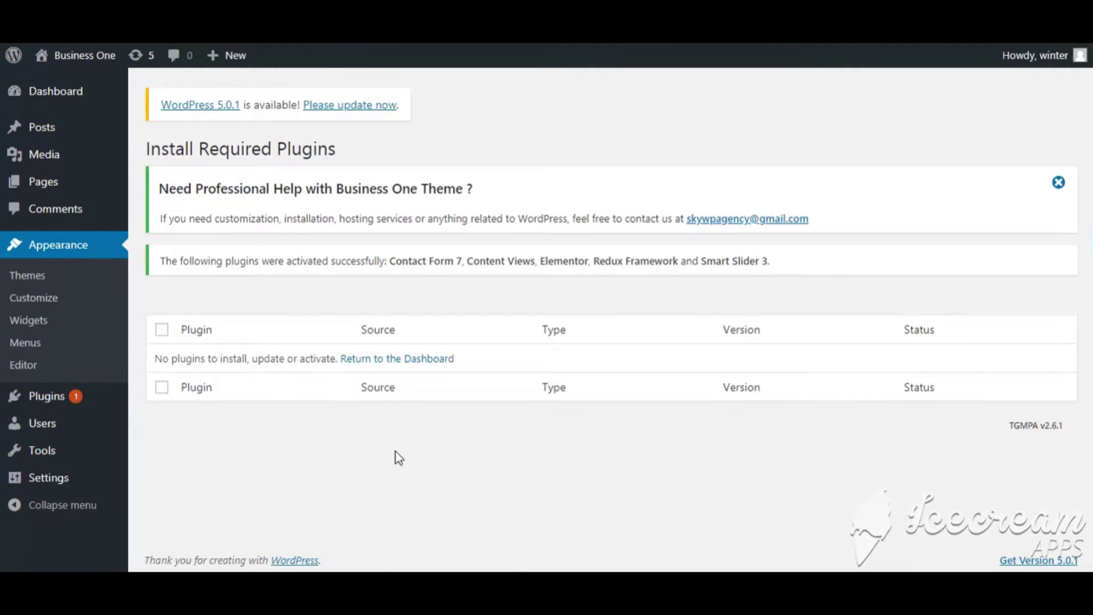
click(395, 452)
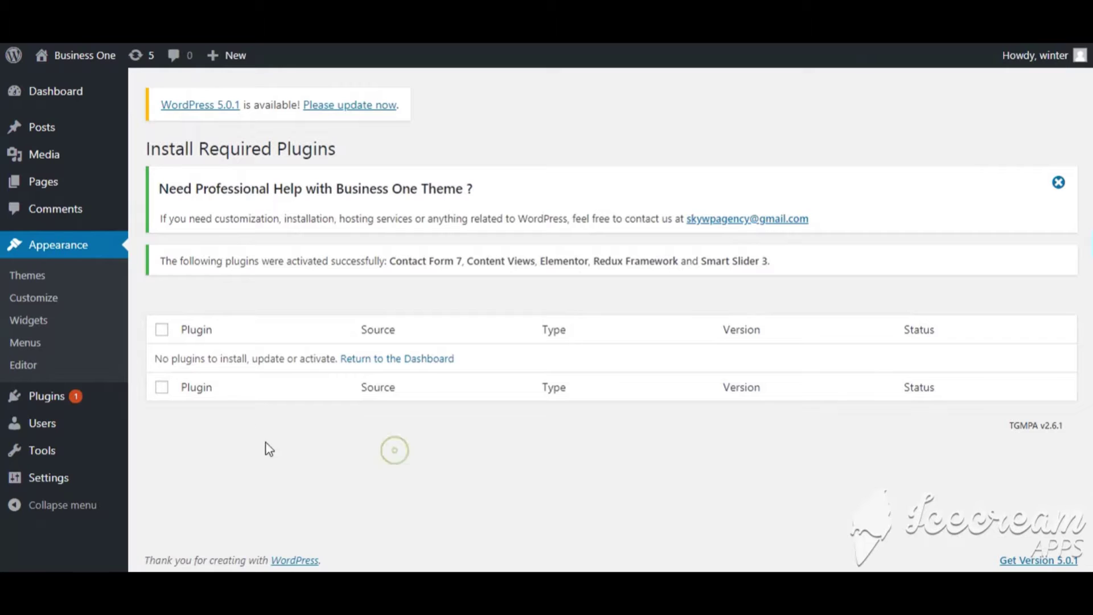
Install the WordPress importer from the list of import tools and run it.
click(38, 280)
scroll(151, 263, down, 3)
mouse_move(40, 443)
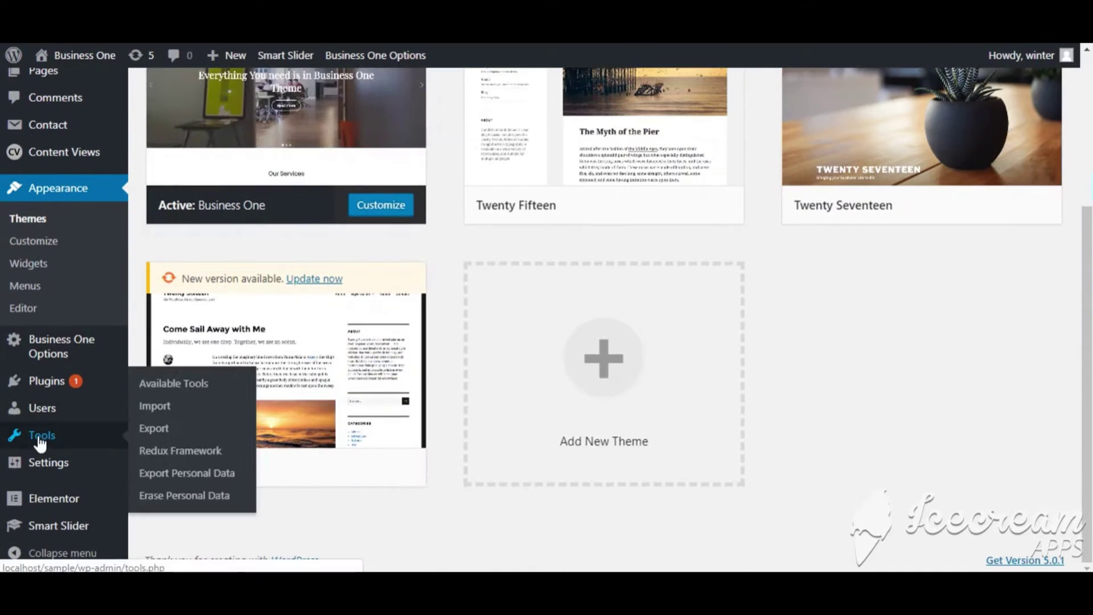
click(152, 404)
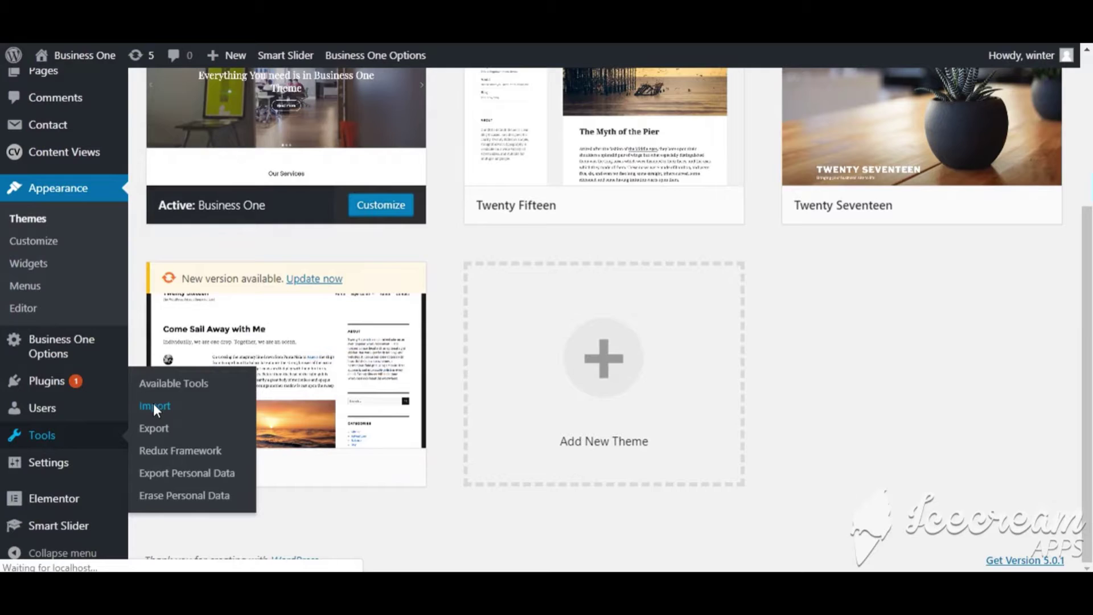
scroll(227, 339, down, 3)
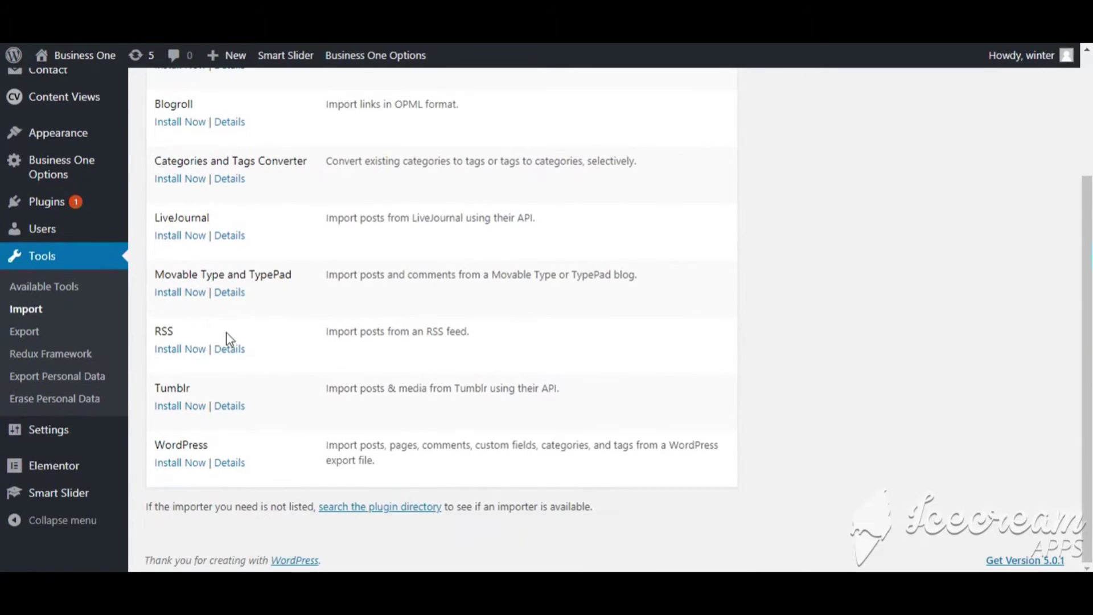
click(182, 465)
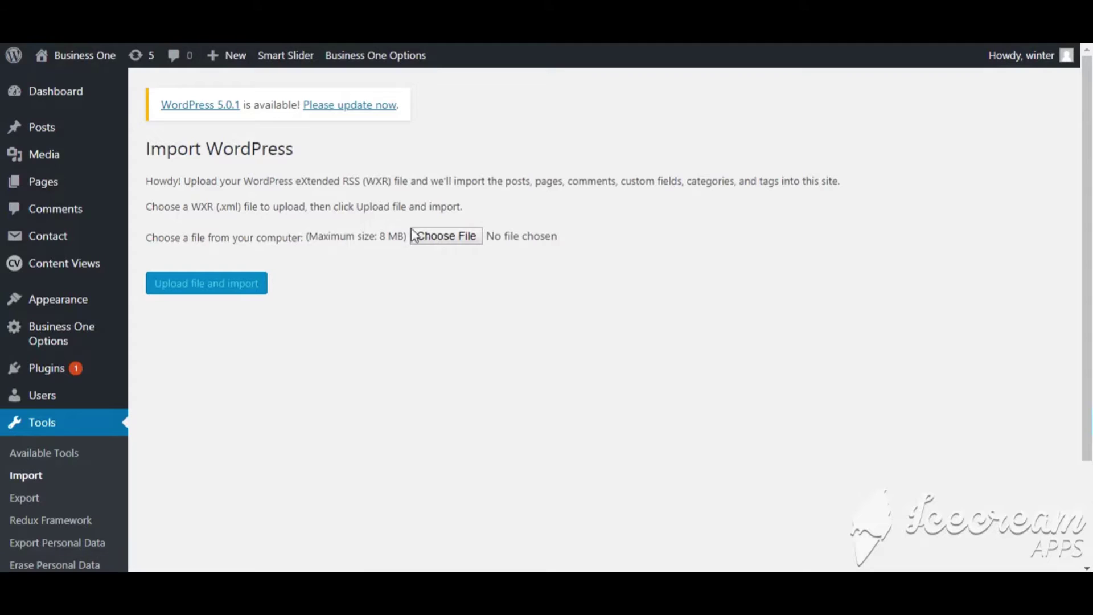
Download content.xml through the Import Content link in the theme's demo instructions and return to the WordPress import page.
click(441, 235)
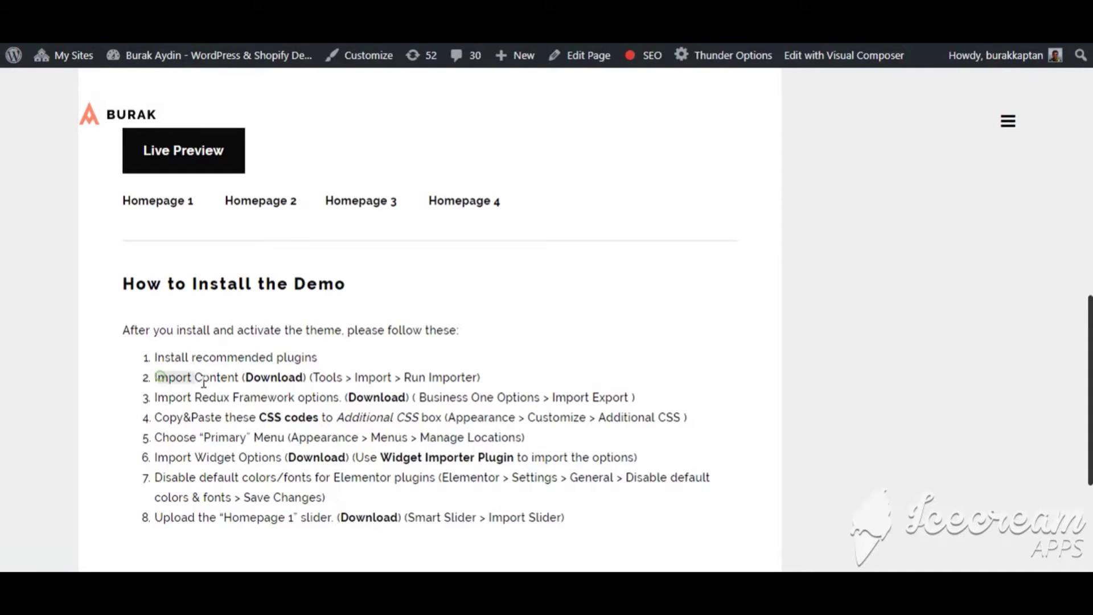
click(278, 379)
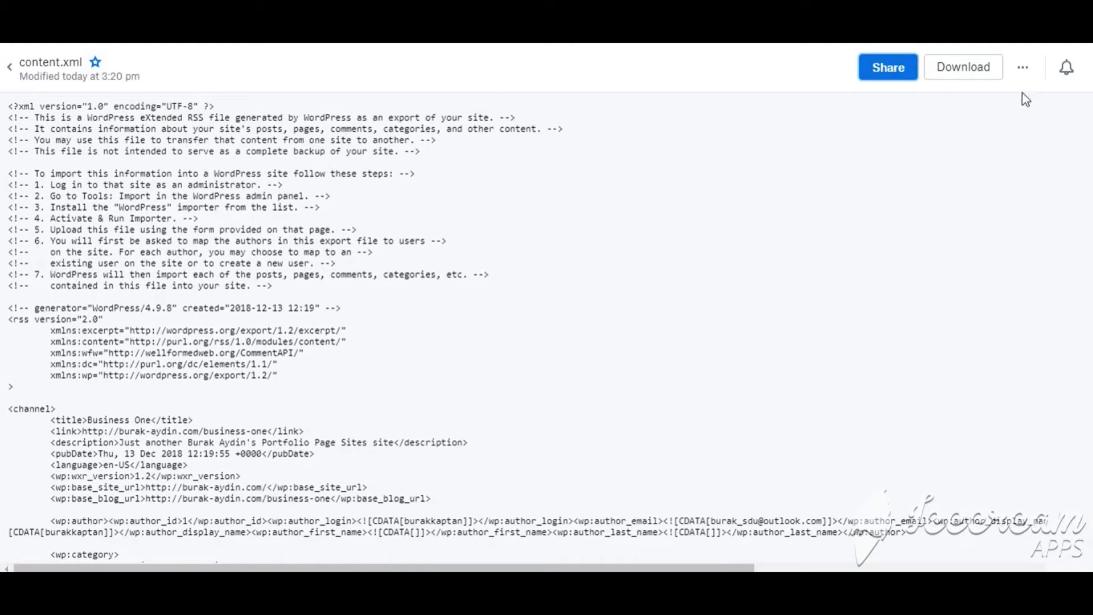
click(977, 68)
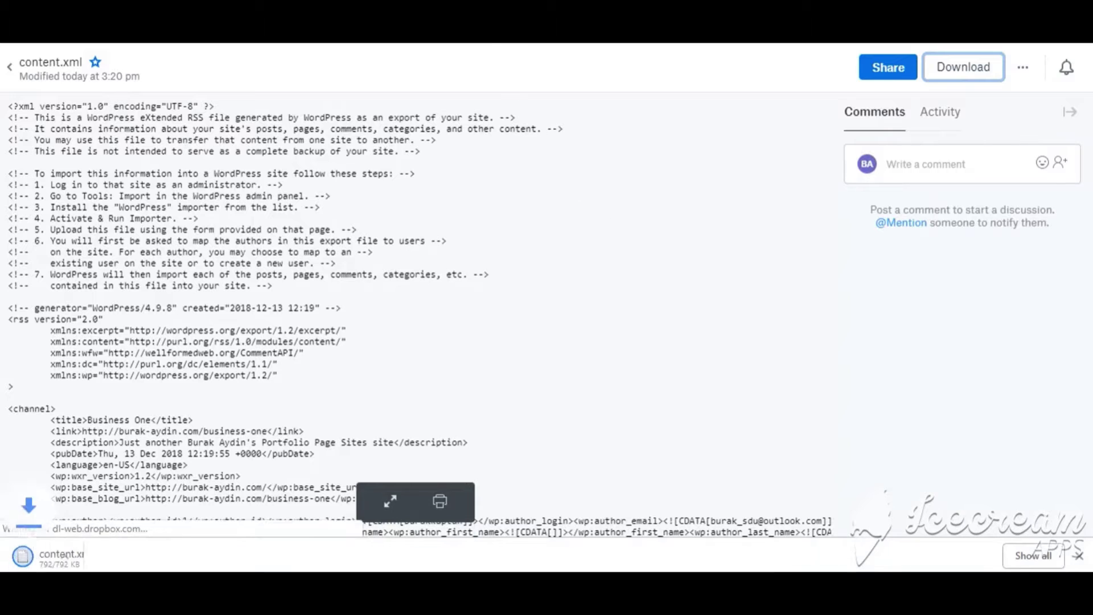
key(ctrl+w)
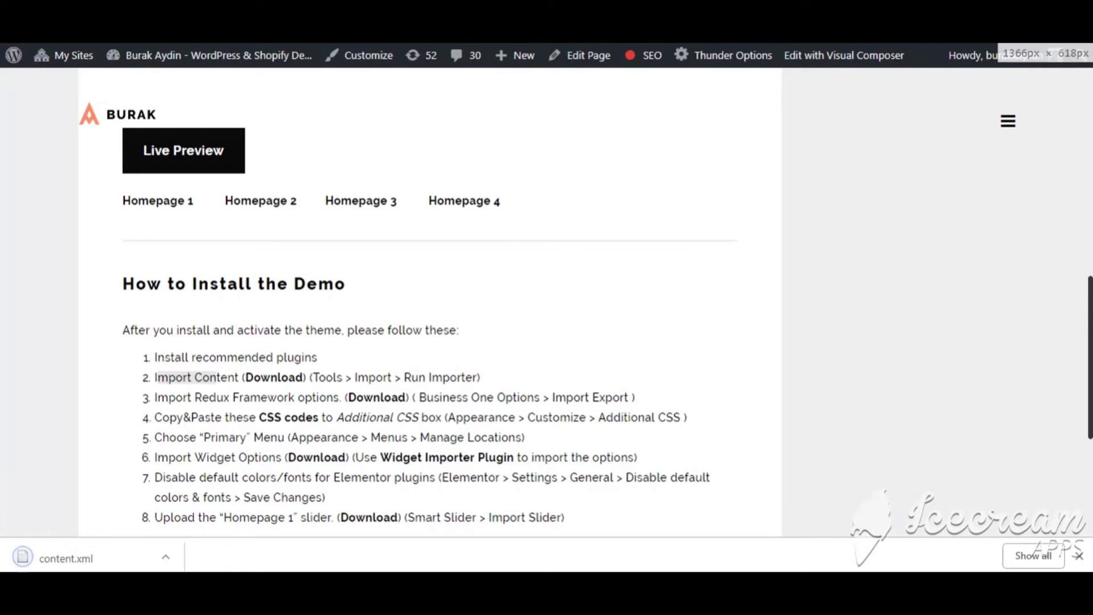
key(ctrl+Tab)
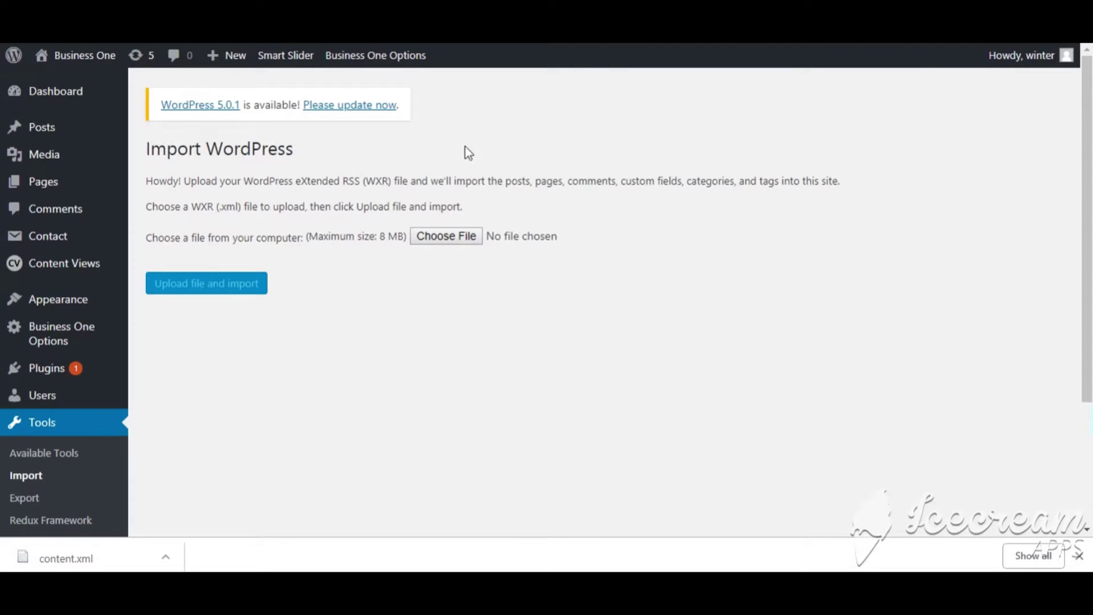
Choose the downloaded content.xml as the import file and upload it.
click(432, 236)
click(483, 368)
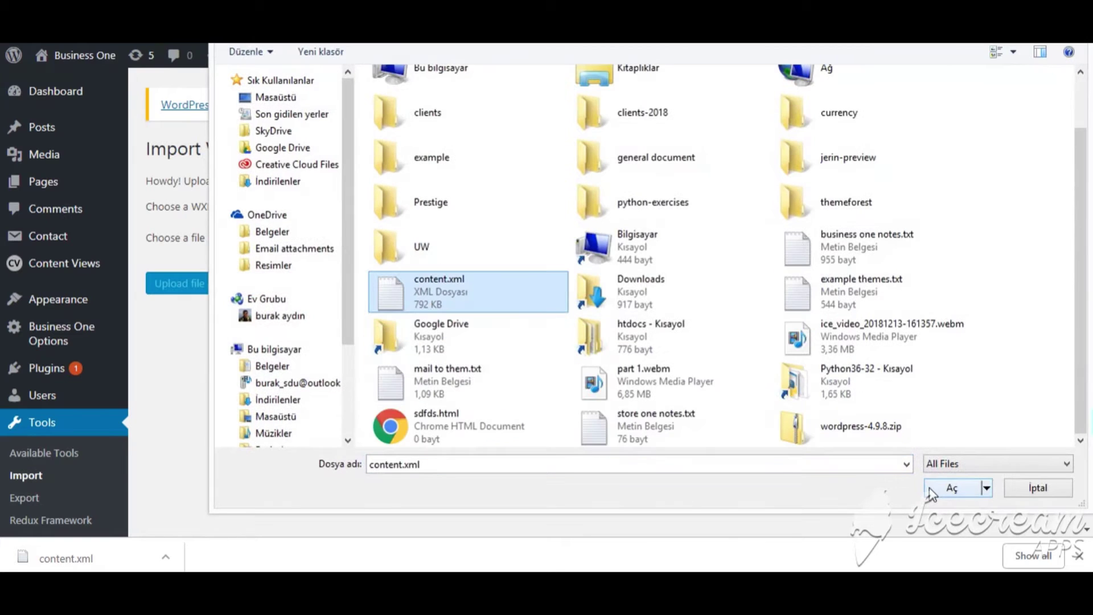
click(931, 490)
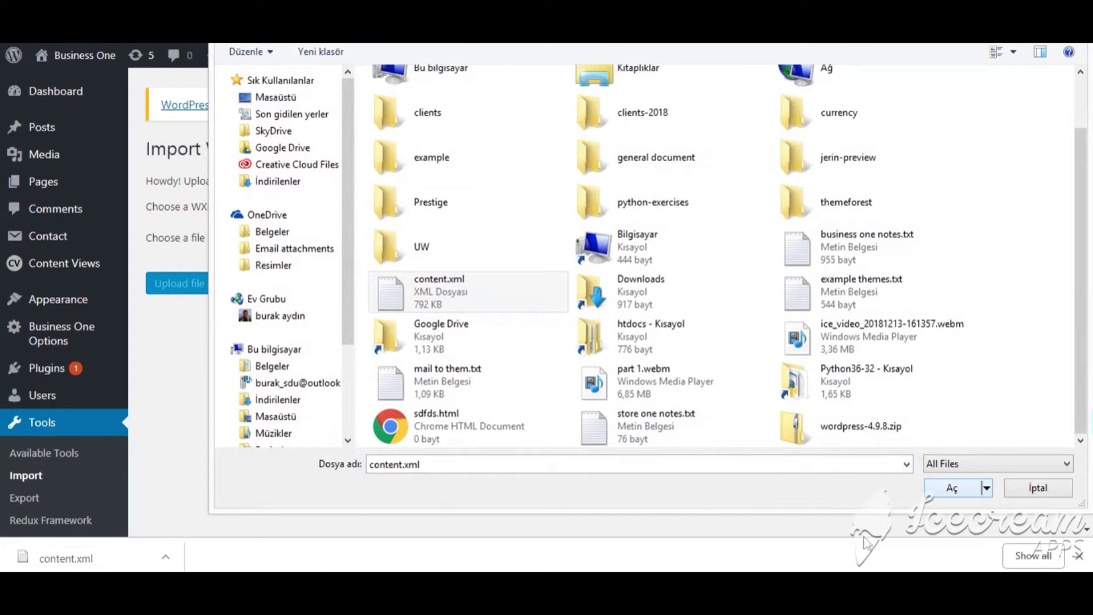
click(949, 490)
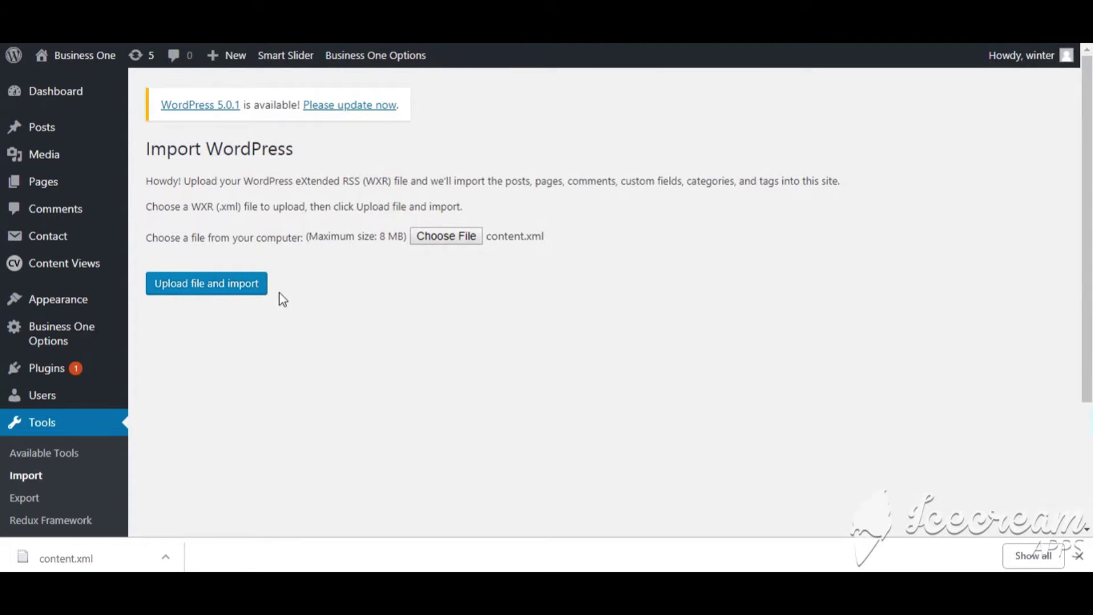
click(214, 287)
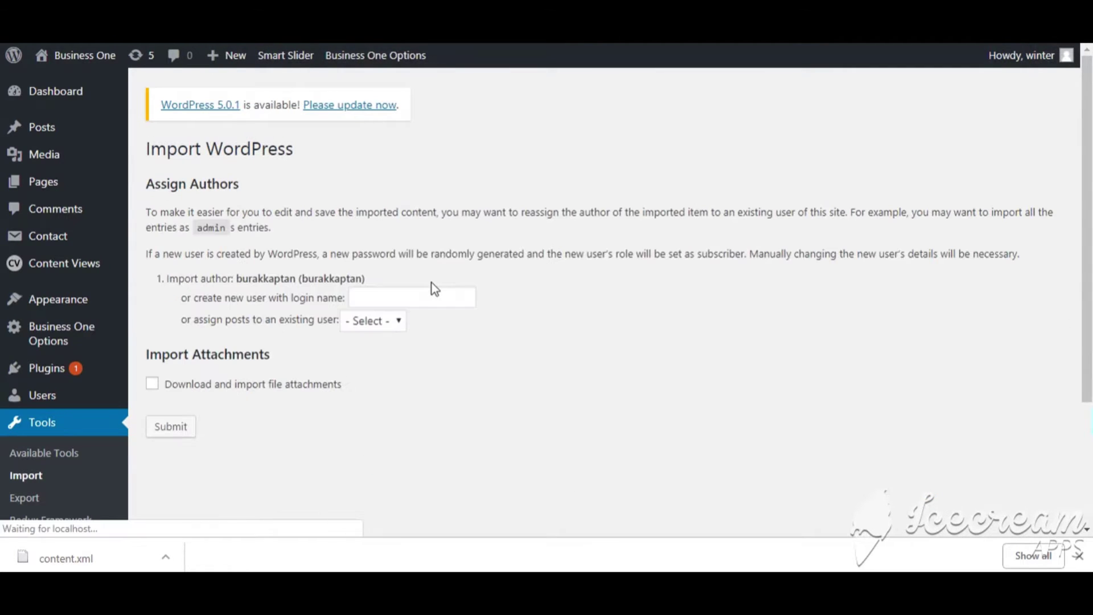
Include file attachments in the import, assign the posts to the existing site user, and submit the import.
click(212, 384)
click(395, 326)
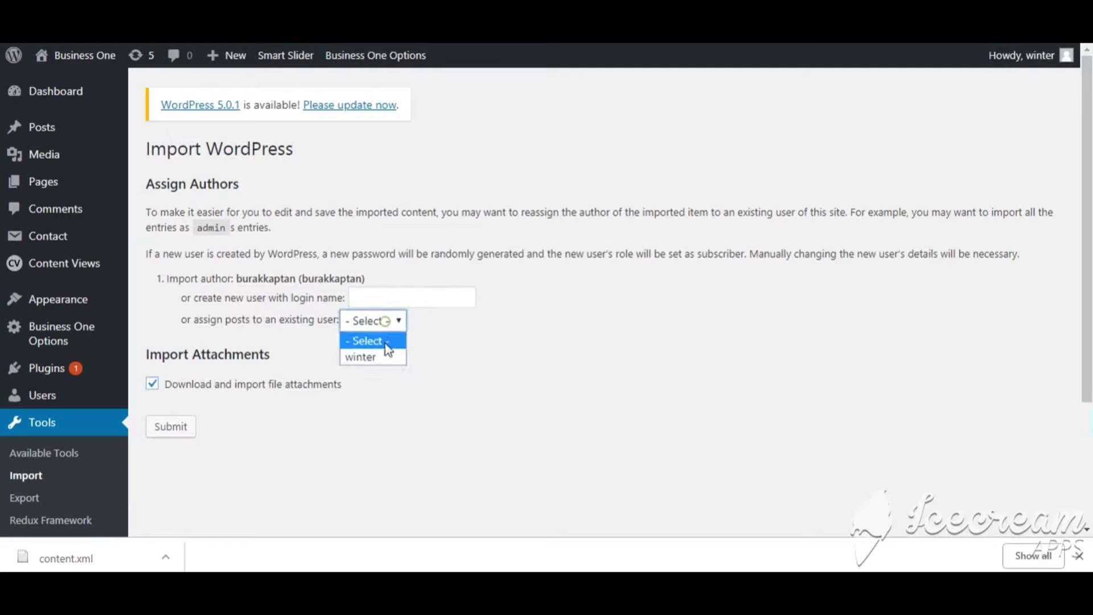
click(385, 357)
click(171, 426)
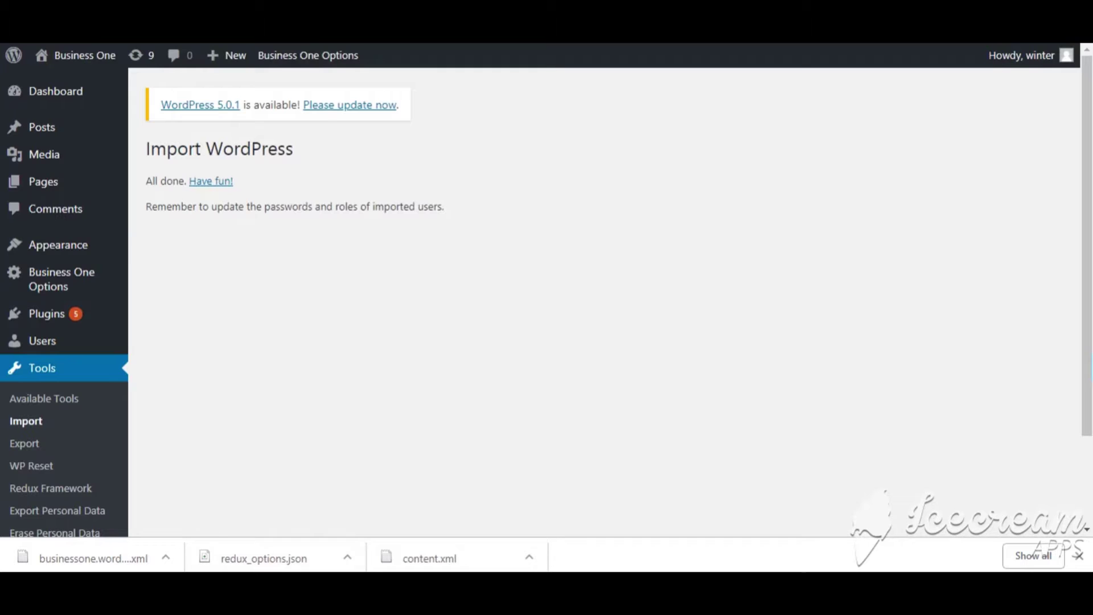
Open the Import / Export section of the Business One theme options.
scroll(138, 198, down, 3)
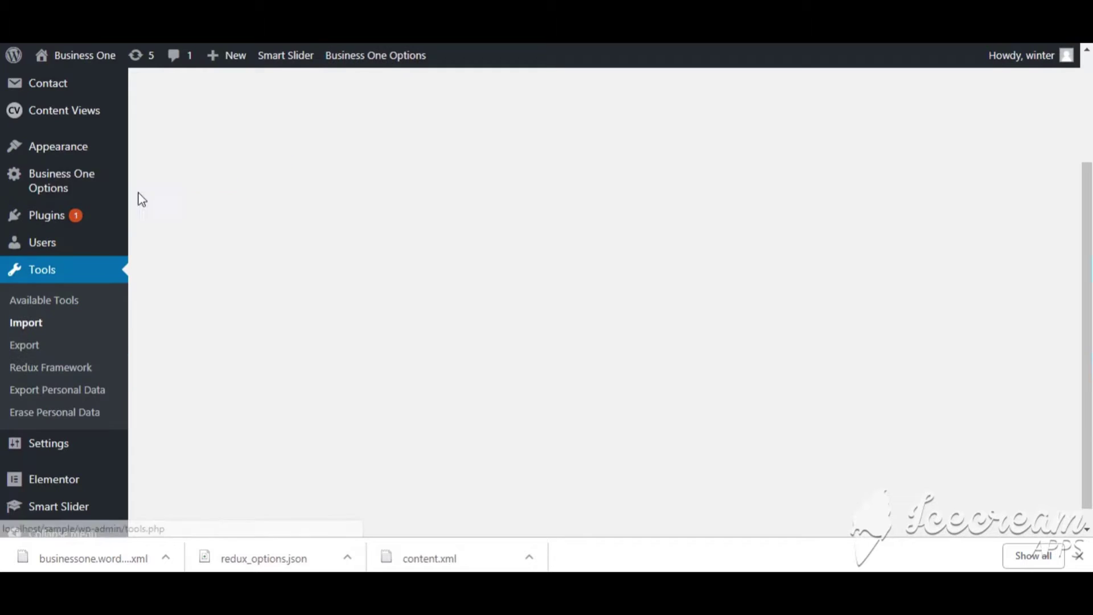
click(80, 181)
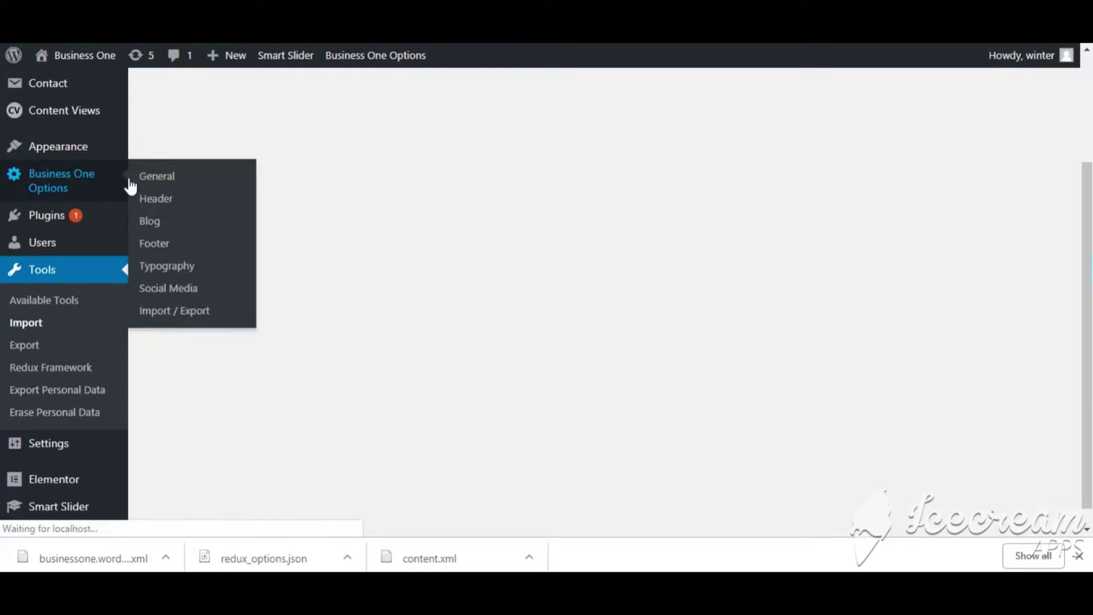
click(169, 184)
scroll(346, 226, down, 3)
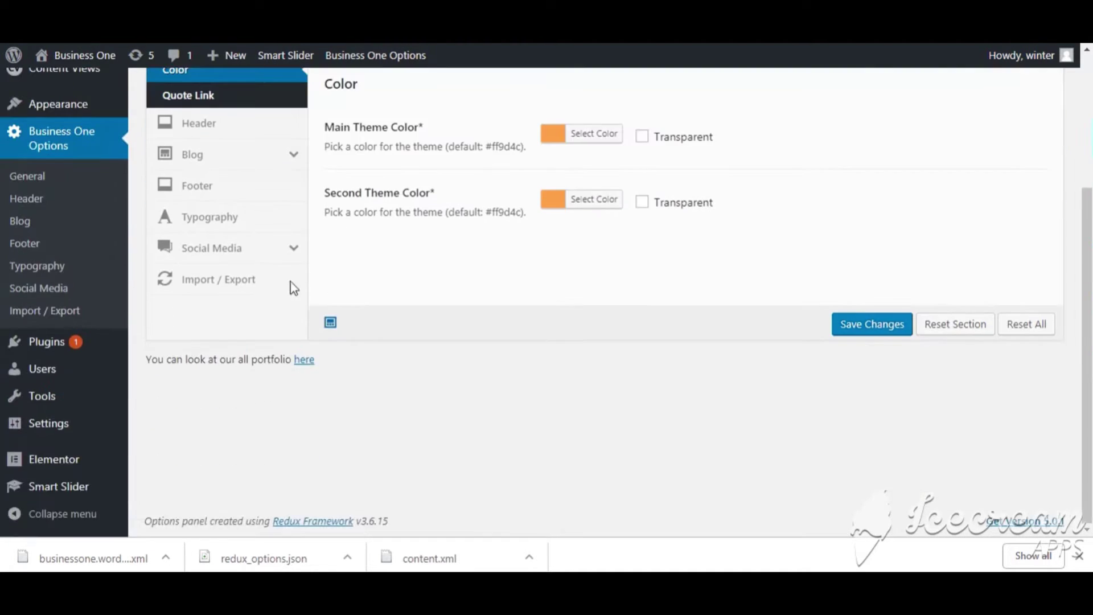
click(221, 283)
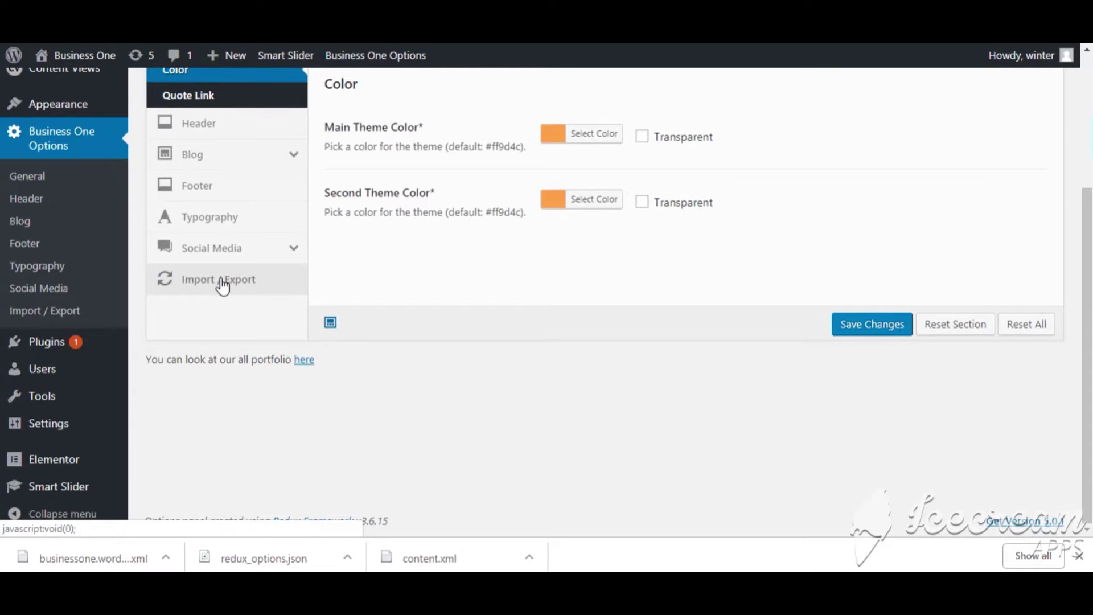
scroll(557, 293, up, 3)
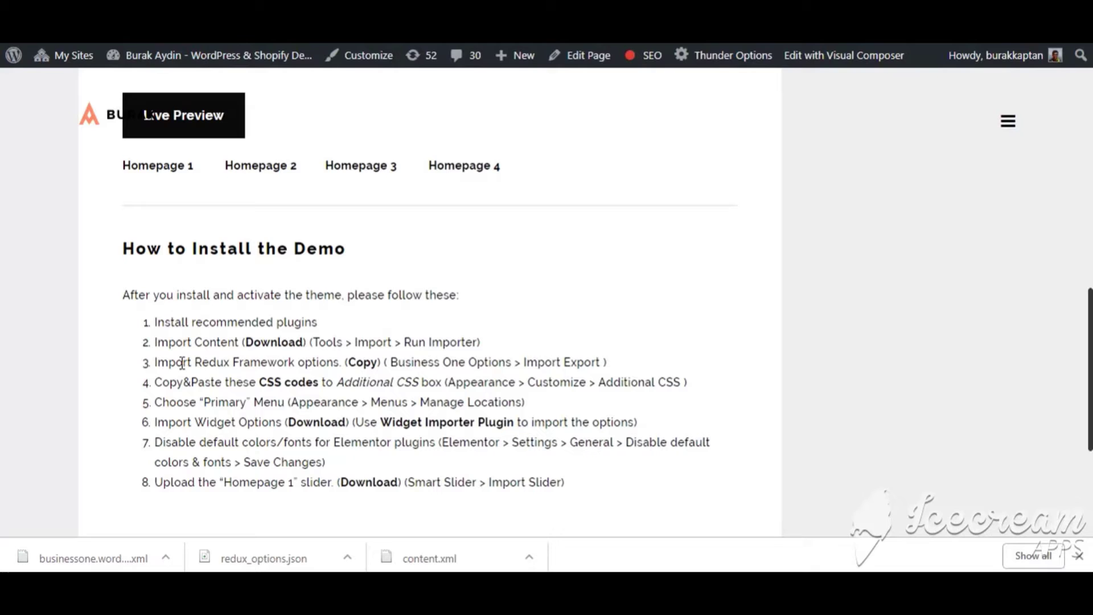
Copy the link address of the Redux Framework options from step 3 of the demo instructions.
drag(182, 362, 334, 362)
right_click(354, 367)
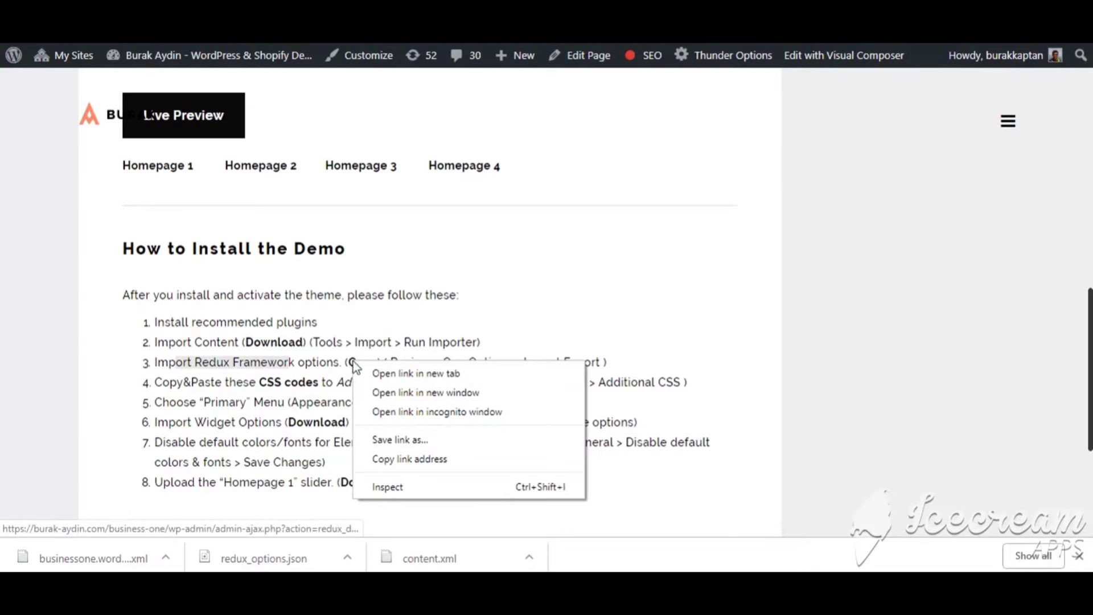
click(408, 463)
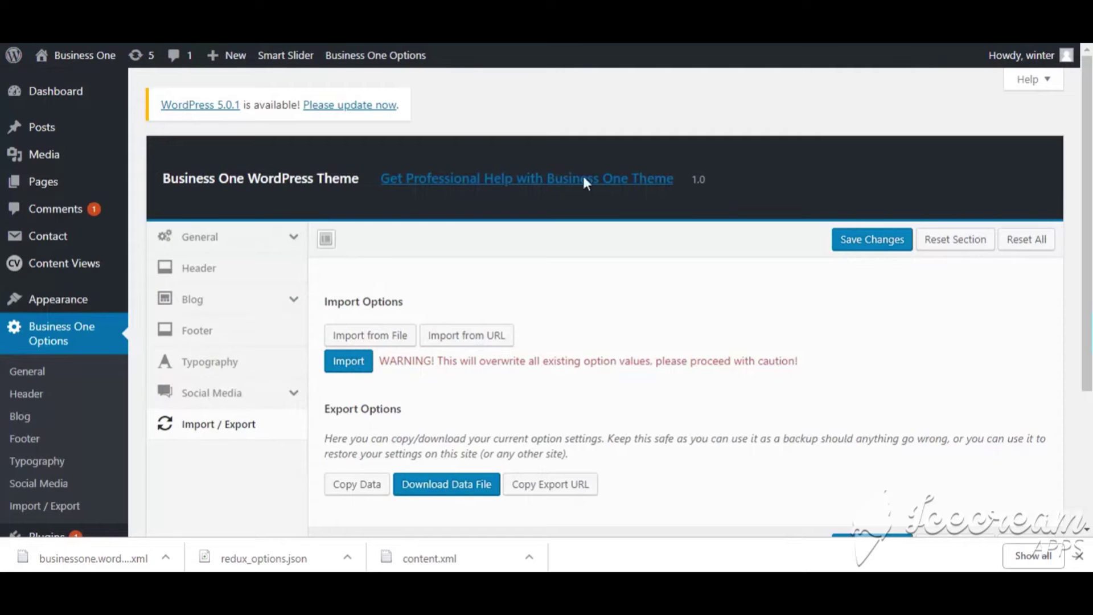
Import the theme options from URL by pasting the copied link with its secret key, and accept replacing the current options.
click(455, 337)
click(402, 382)
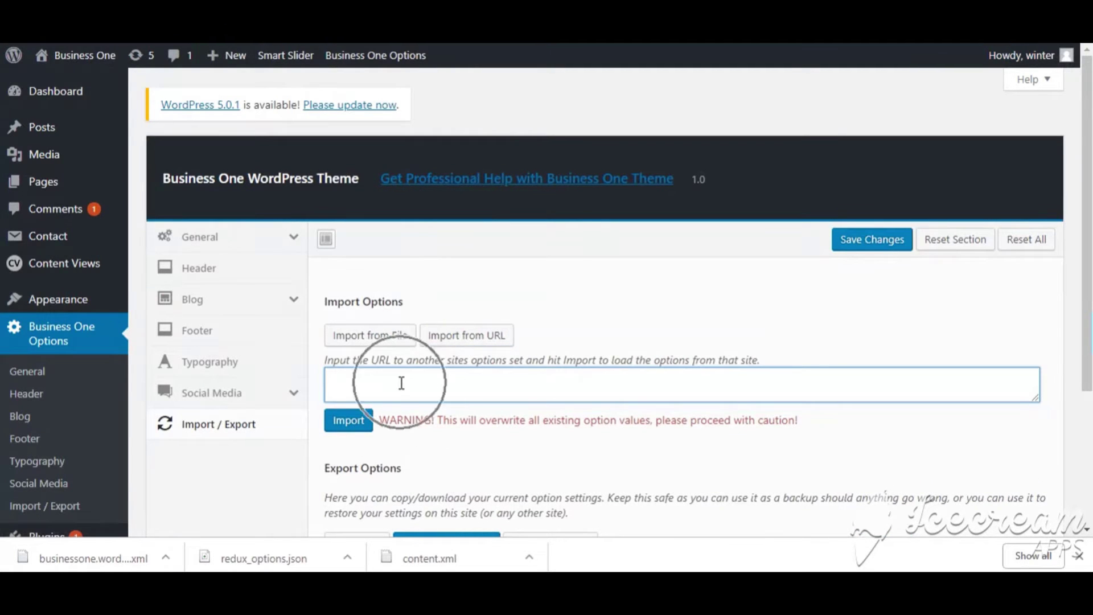
right_click(400, 383)
click(449, 259)
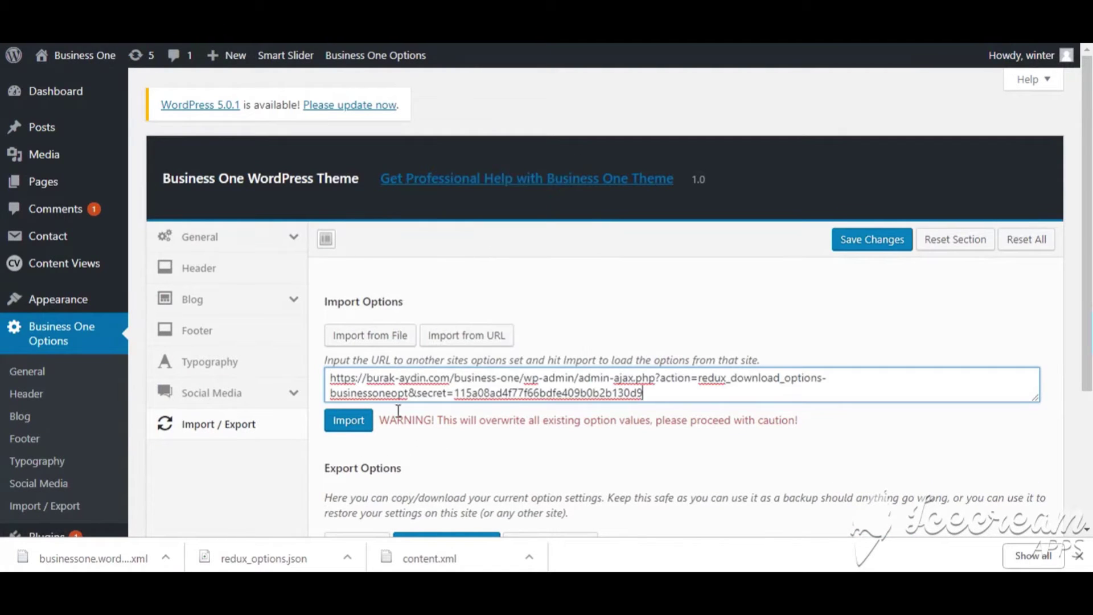
click(349, 422)
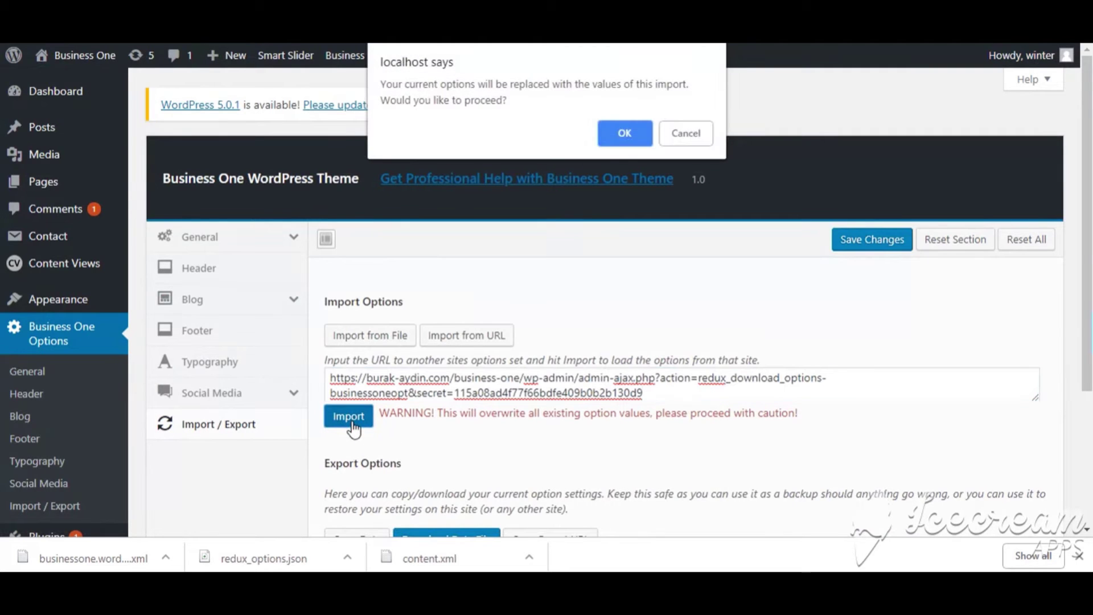
click(624, 133)
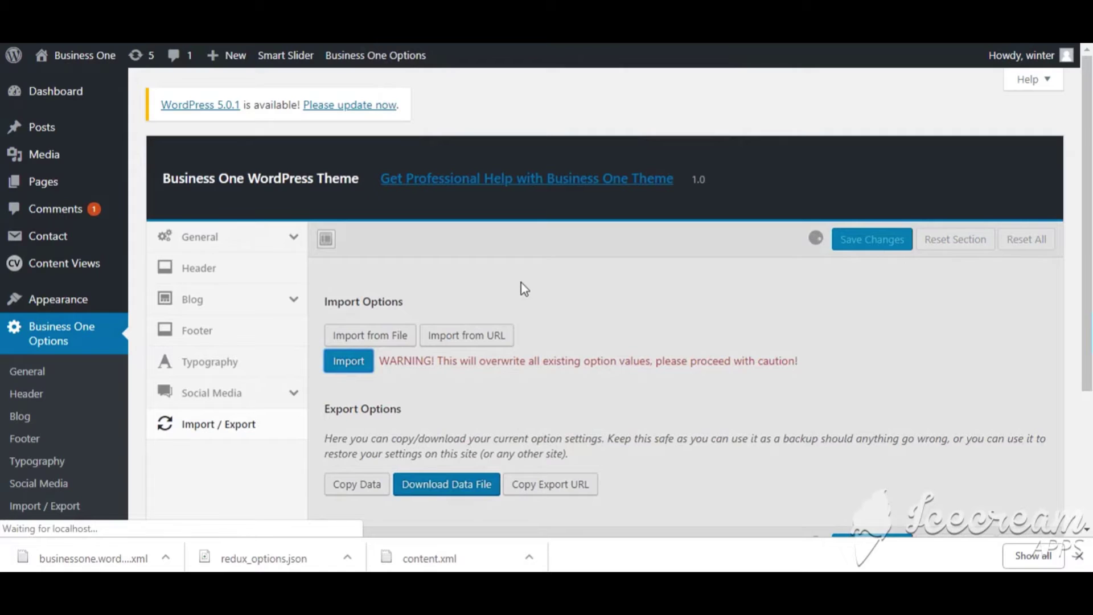
drag(338, 271, 398, 301)
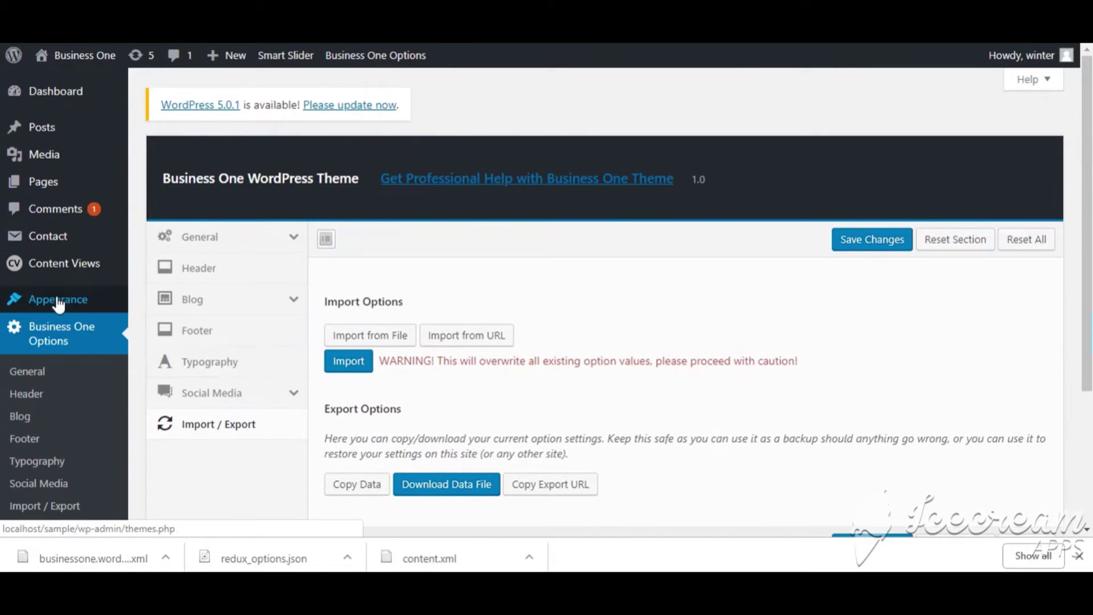
Assign the Primary menu to the Primary theme location and save the menu locations.
mouse_move(57, 300)
click(159, 370)
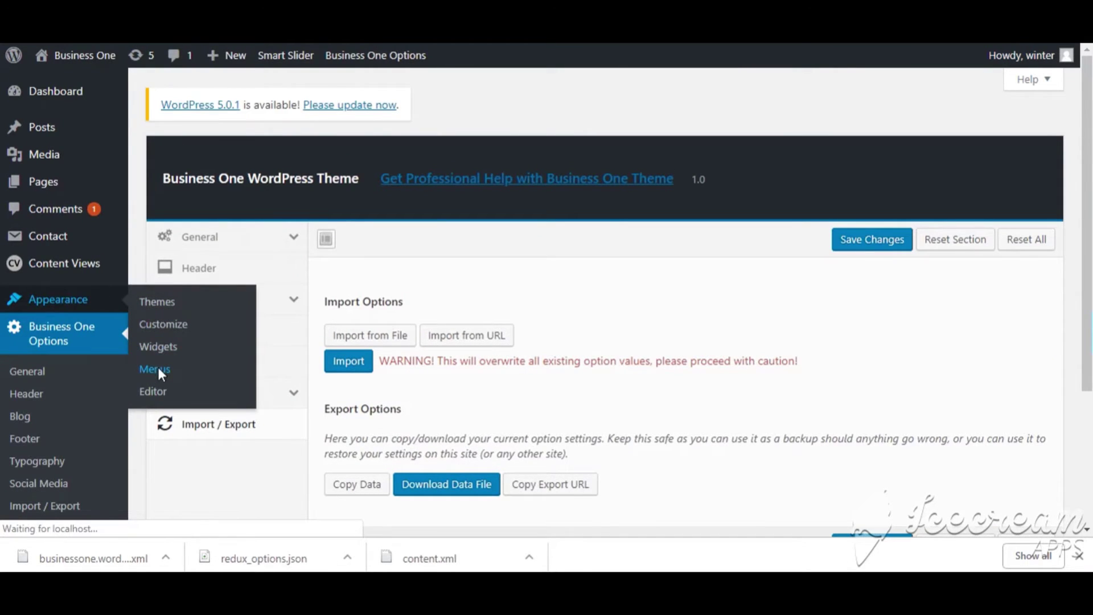
click(288, 184)
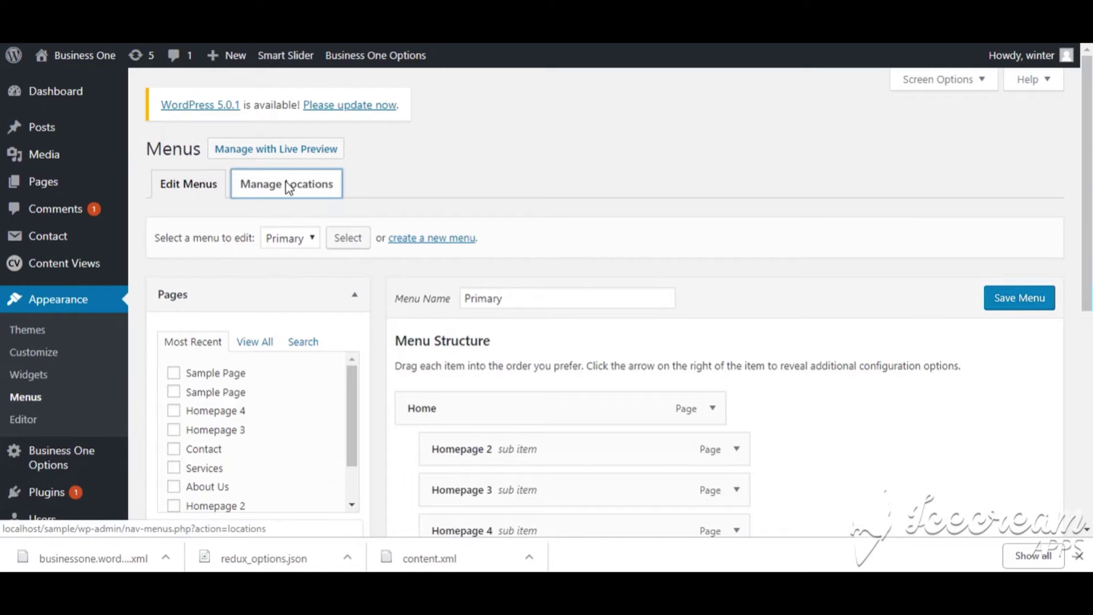
click(365, 281)
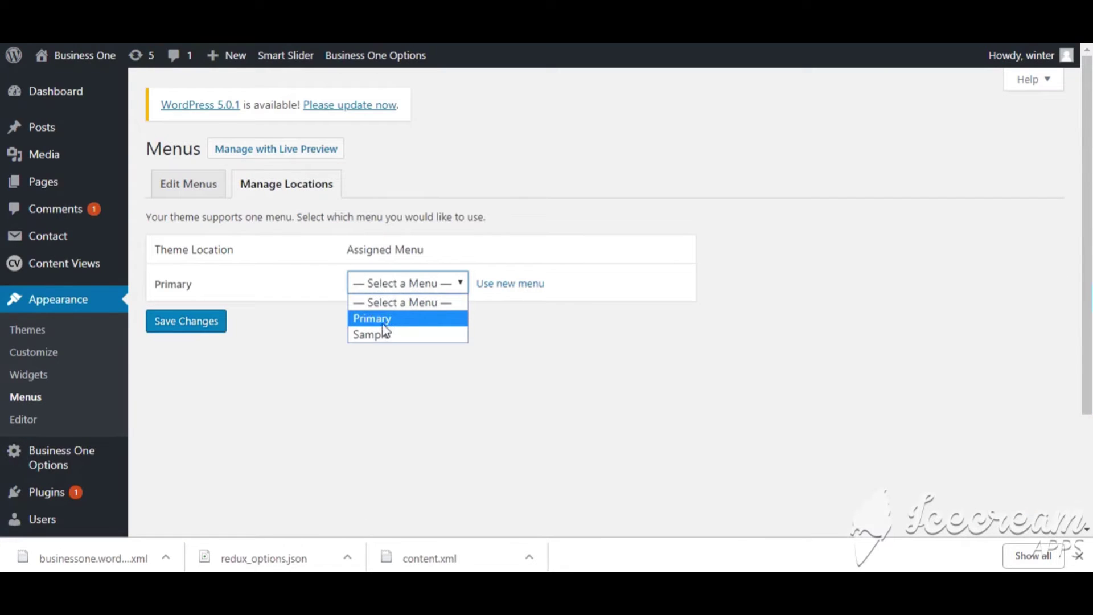
click(382, 322)
click(194, 320)
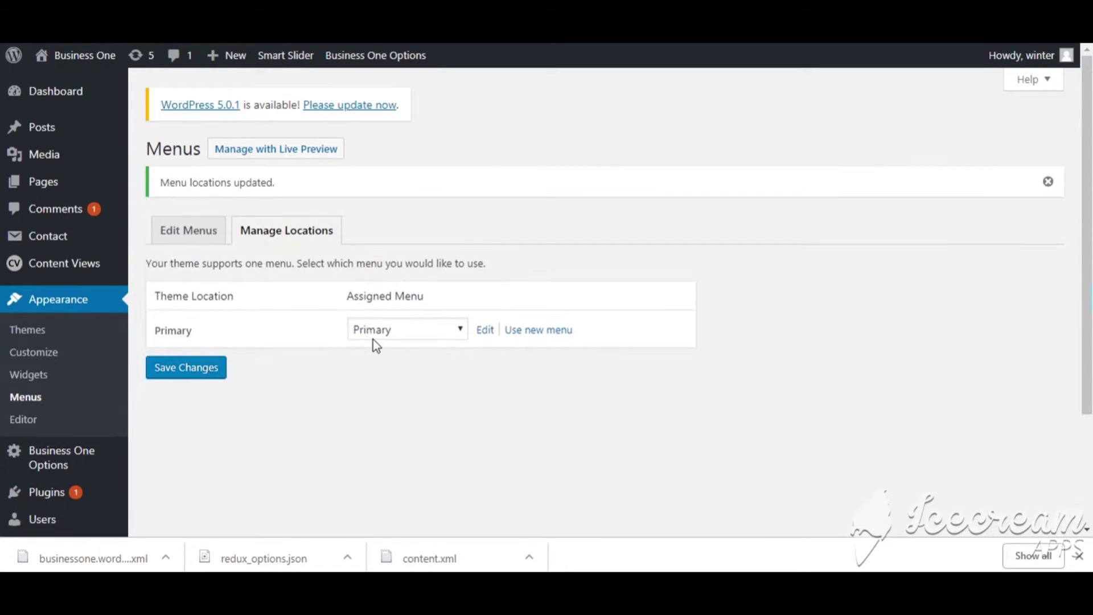
Search the plugin directory for "widget importer", then install and activate Widget Importer & Exporter.
mouse_move(32, 493)
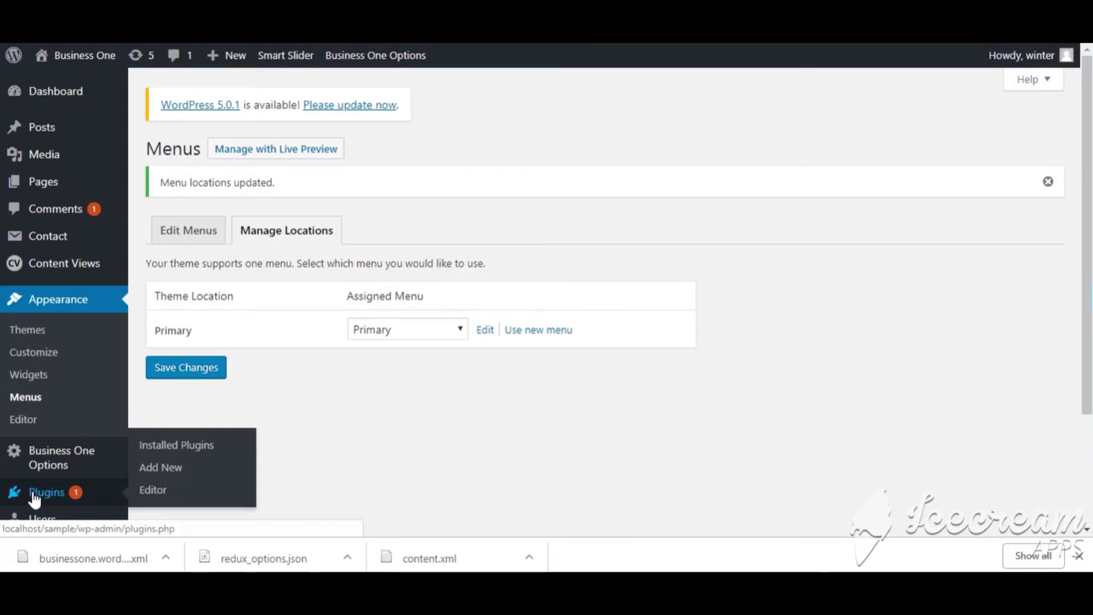
click(168, 464)
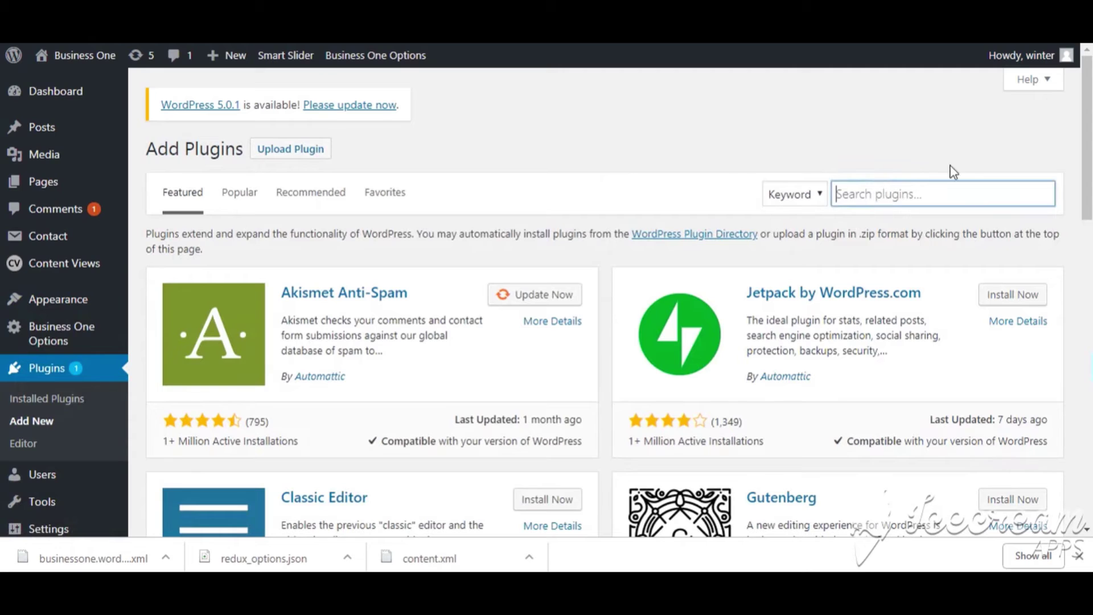
text(widget importer)
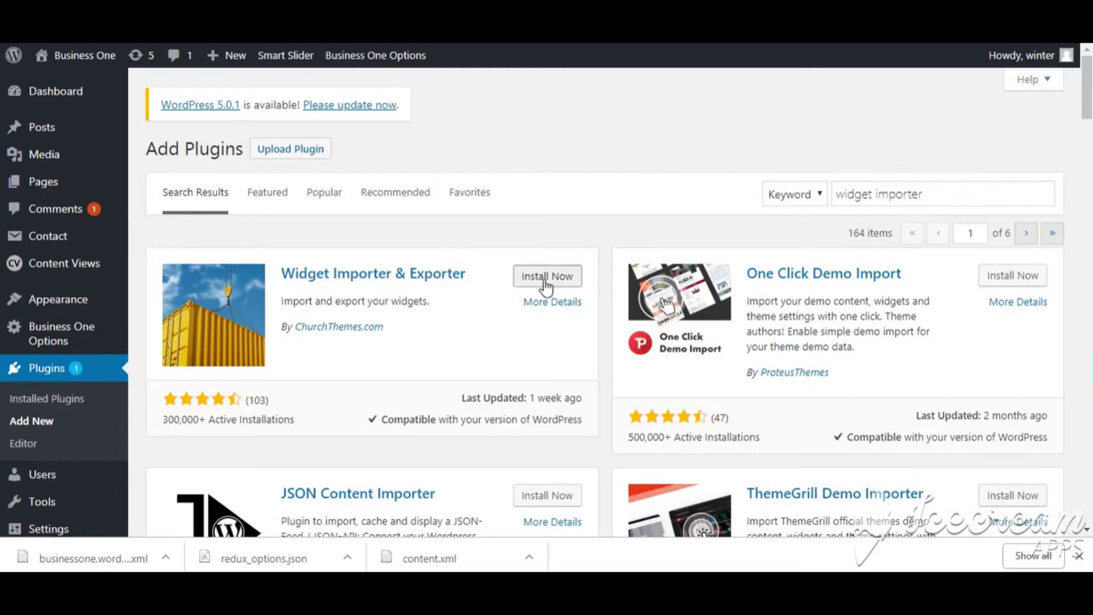
click(542, 276)
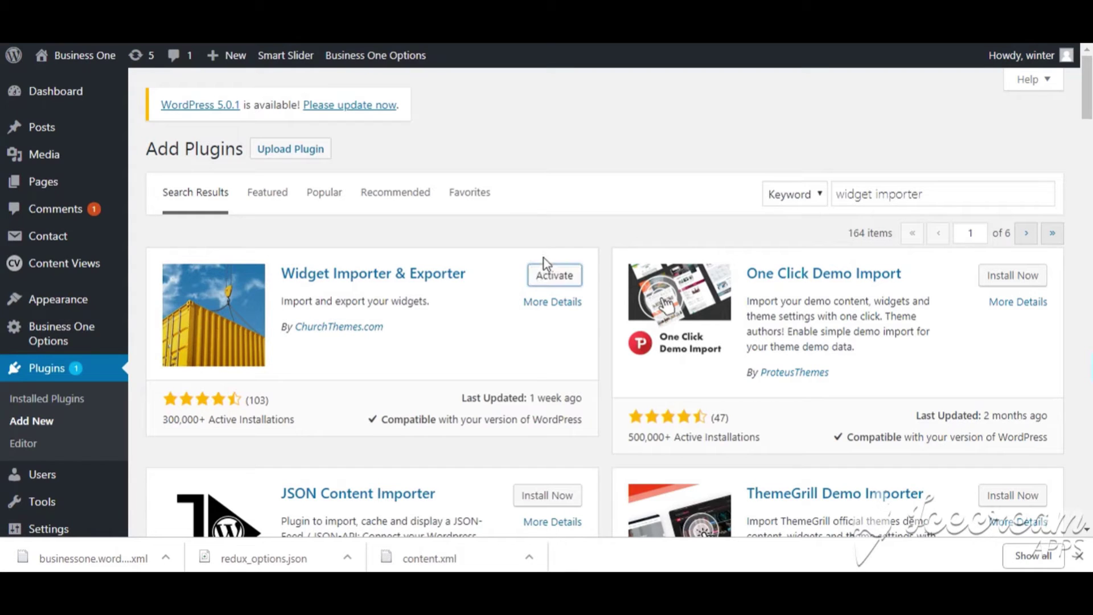
click(549, 280)
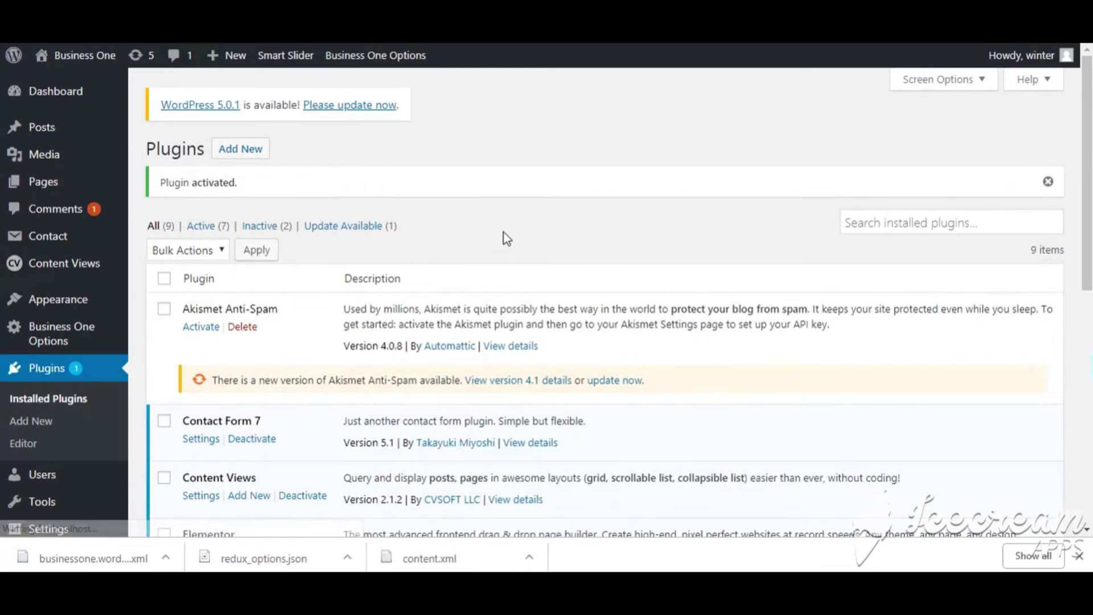
Open the Widget Importer & Exporter tool page.
scroll(501, 223, down, 8)
scroll(500, 221, down, 1)
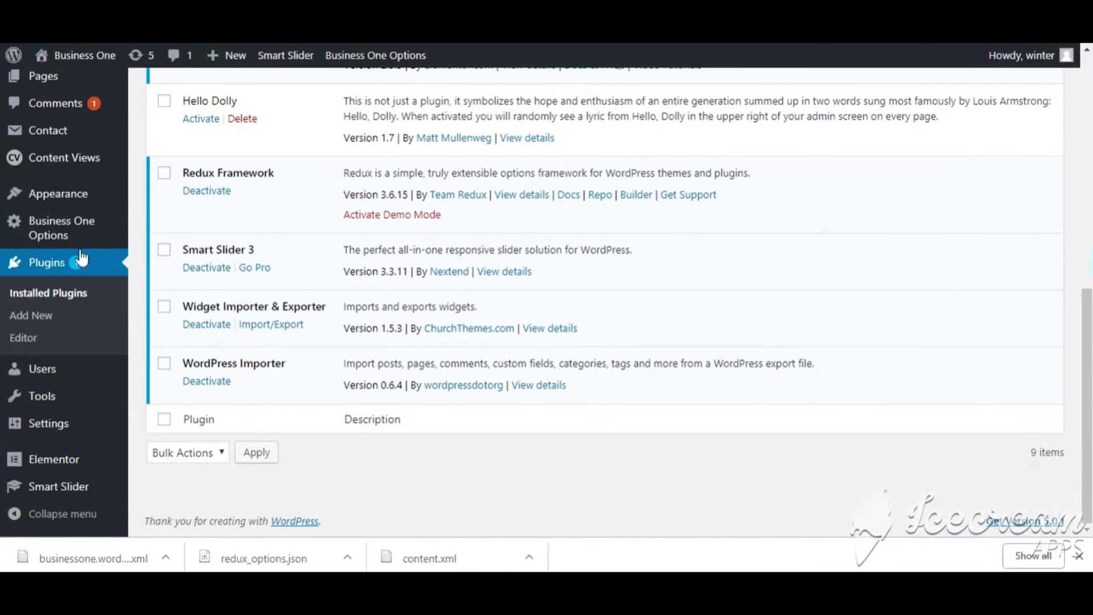
mouse_move(80, 206)
mouse_move(46, 408)
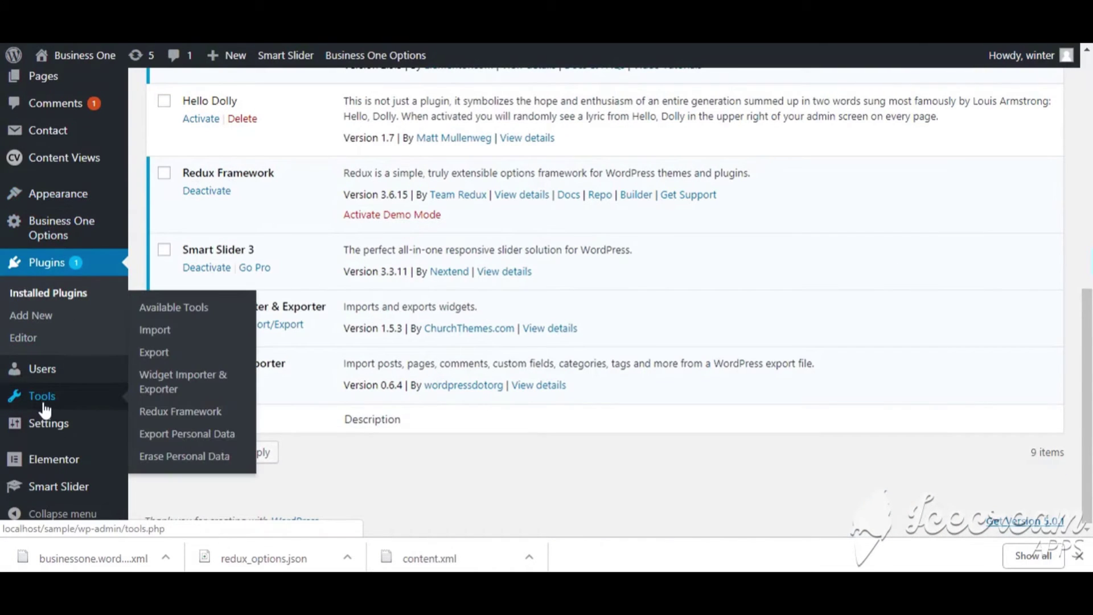
click(158, 376)
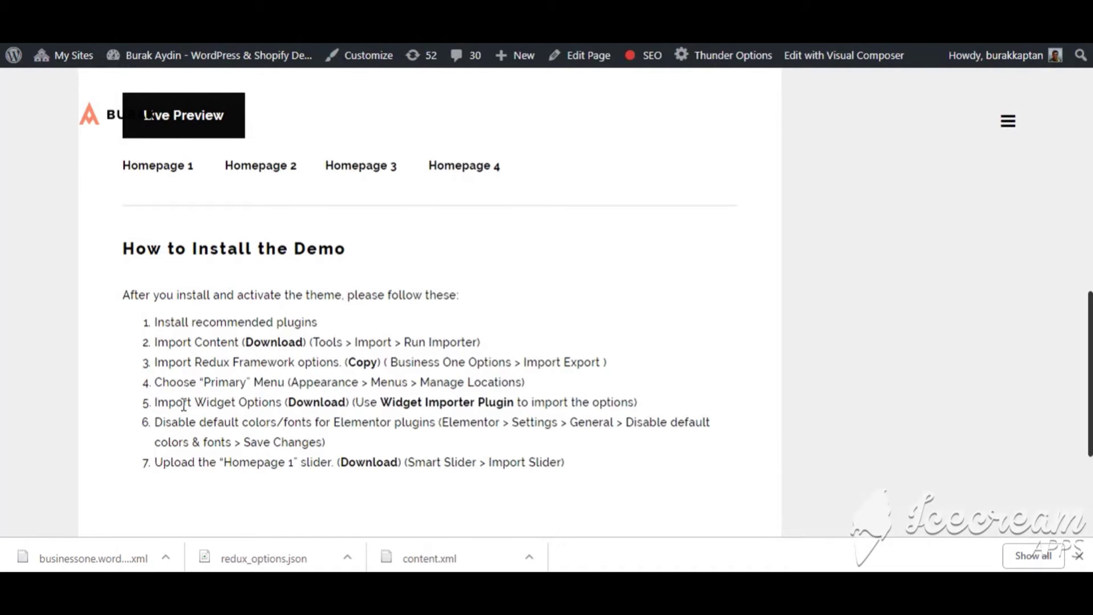
Download the widgets.wie file linked in step 5 of the demo instructions and close its download page.
click(319, 405)
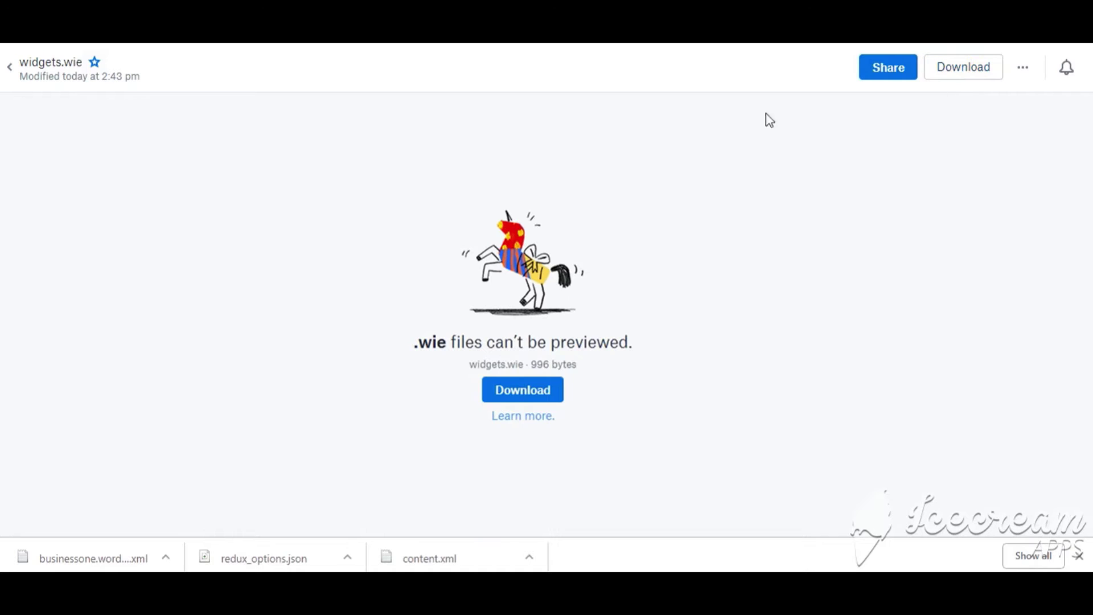
click(962, 67)
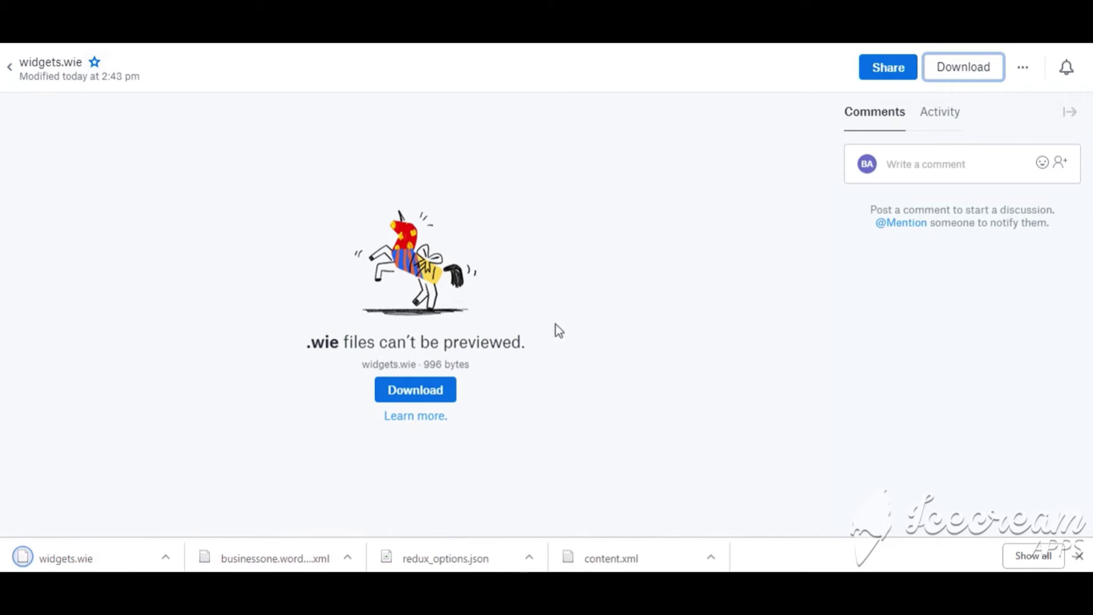
key(ctrl+w)
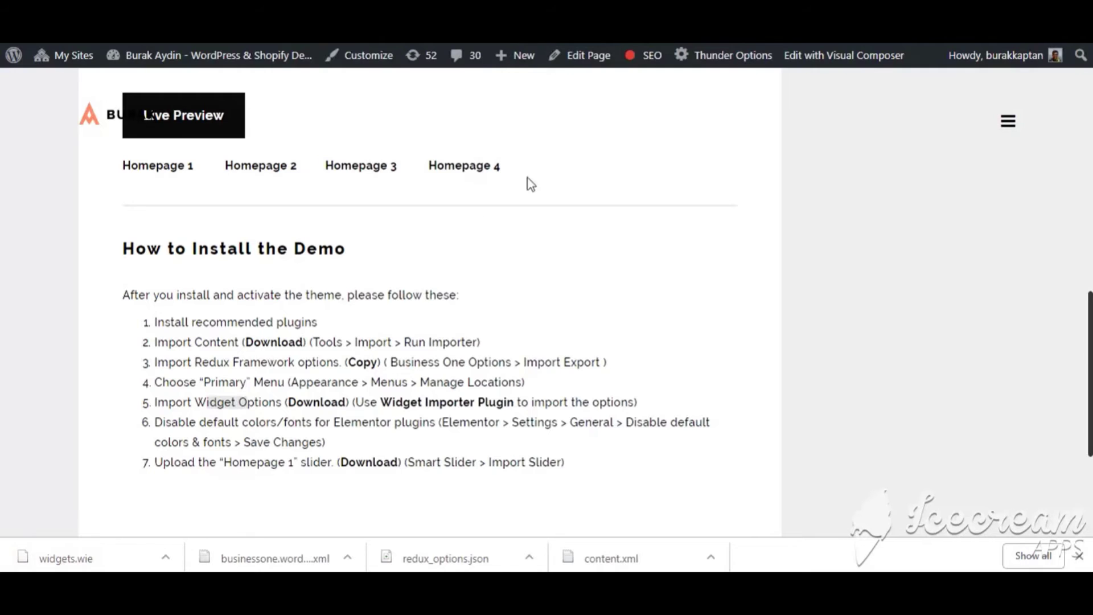
Choose widgets.wie as the import file on the site's widget import page and import the widgets.
key(ctrl+Tab)
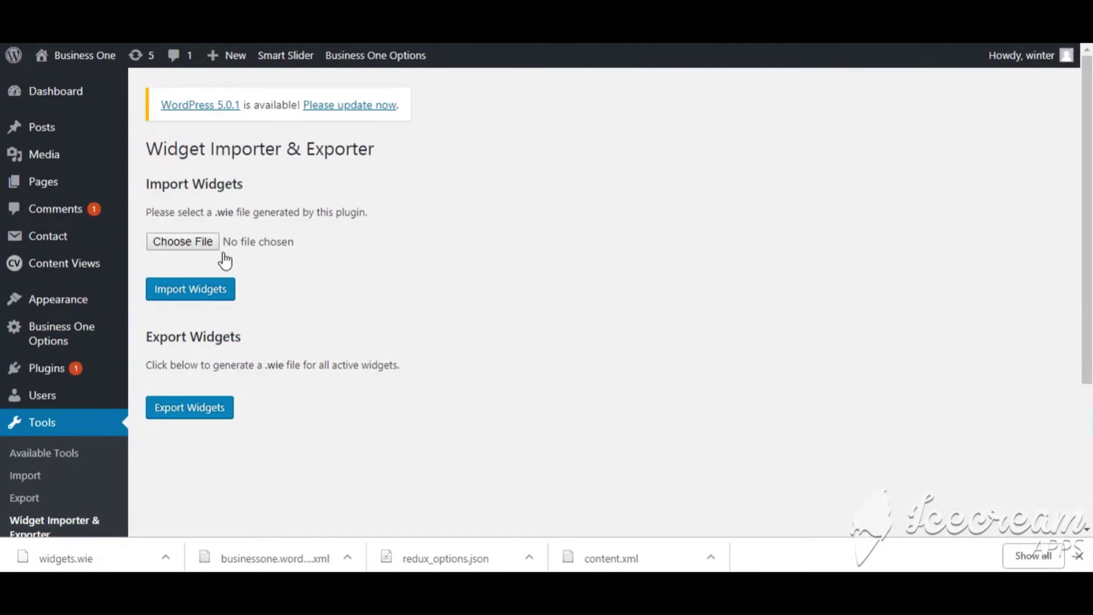
click(193, 239)
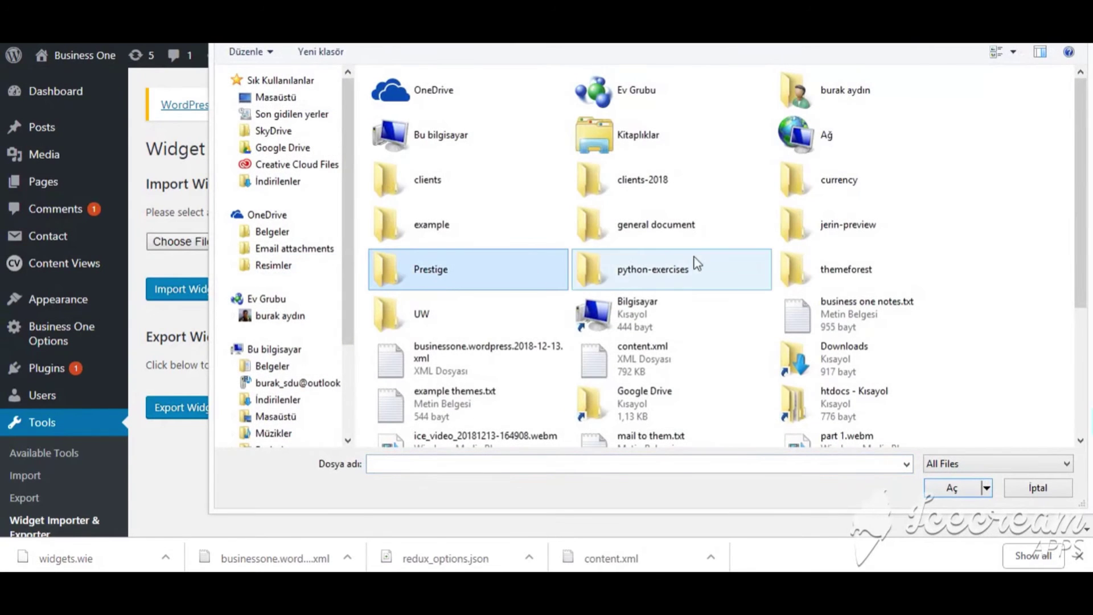
scroll(655, 239, down, 3)
click(637, 388)
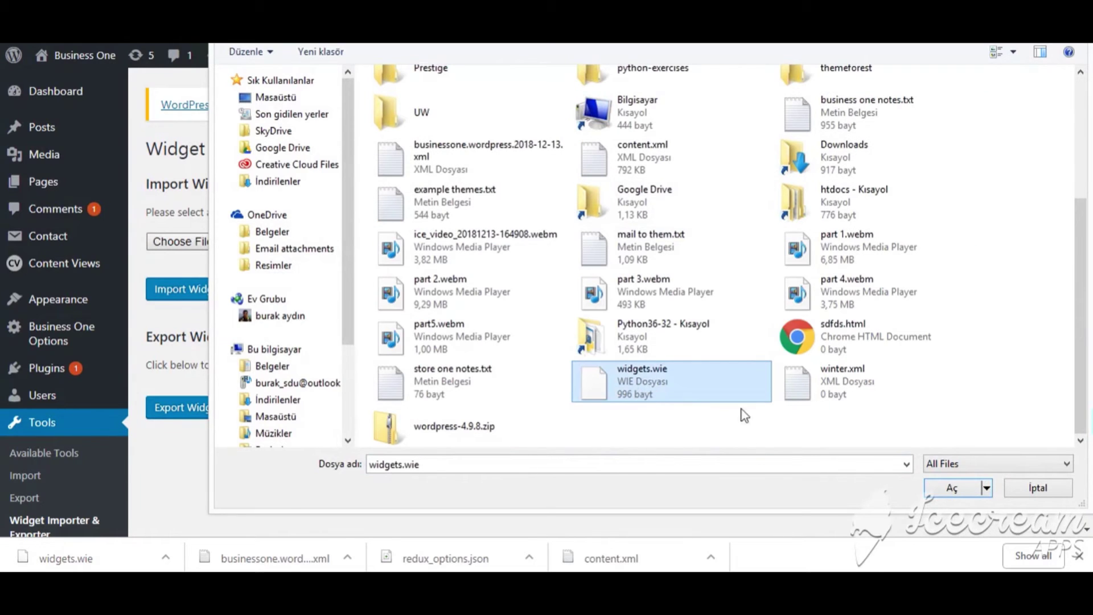
click(946, 487)
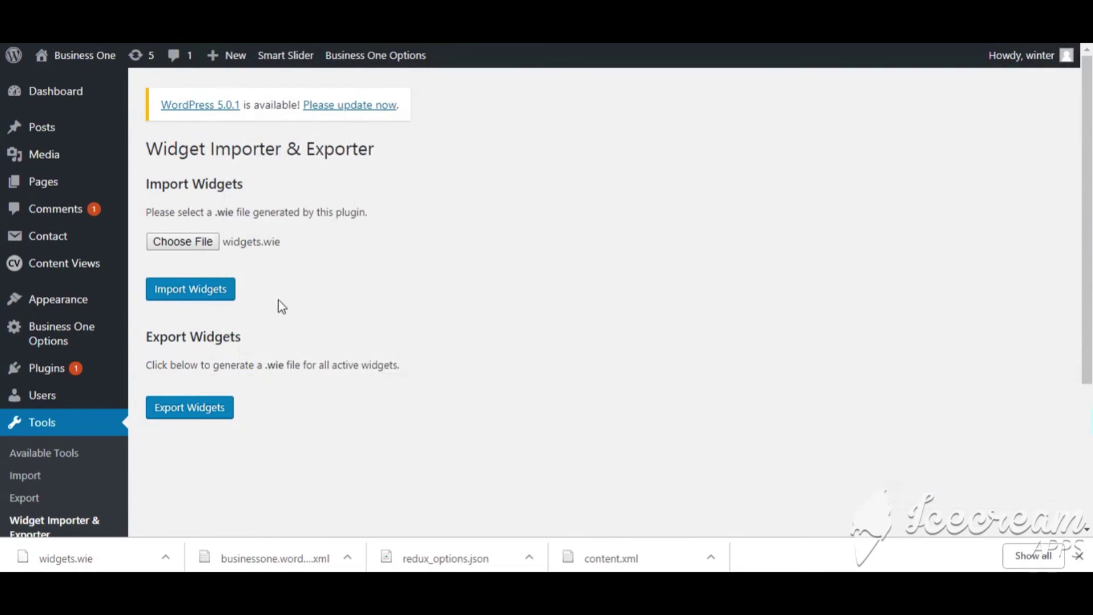
click(200, 290)
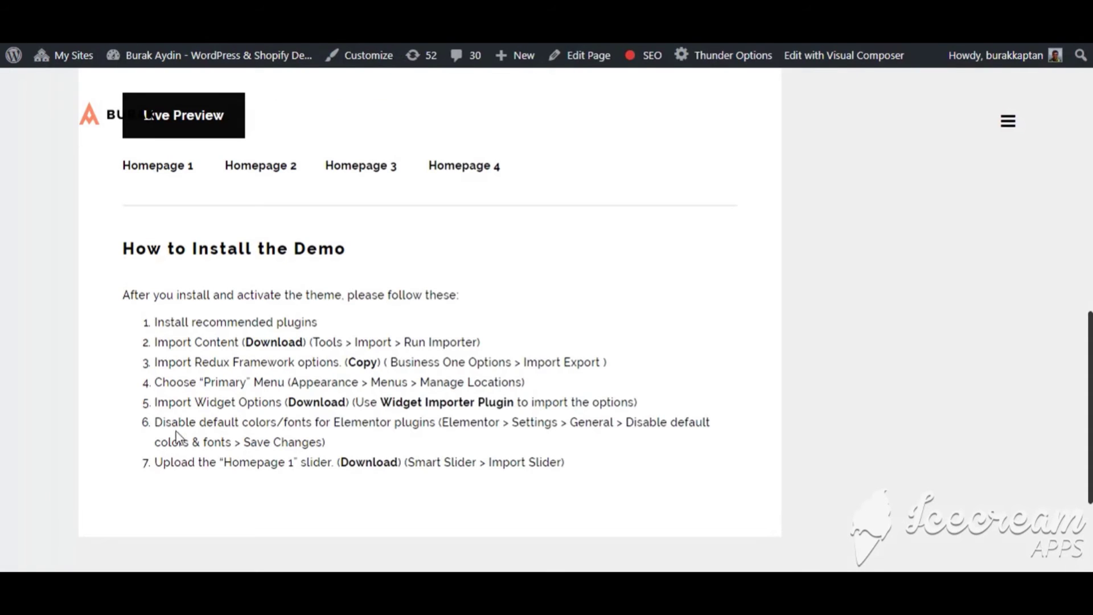
Disable Elementor's default colors and default fonts in its general settings and save the changes.
drag(157, 422, 265, 421)
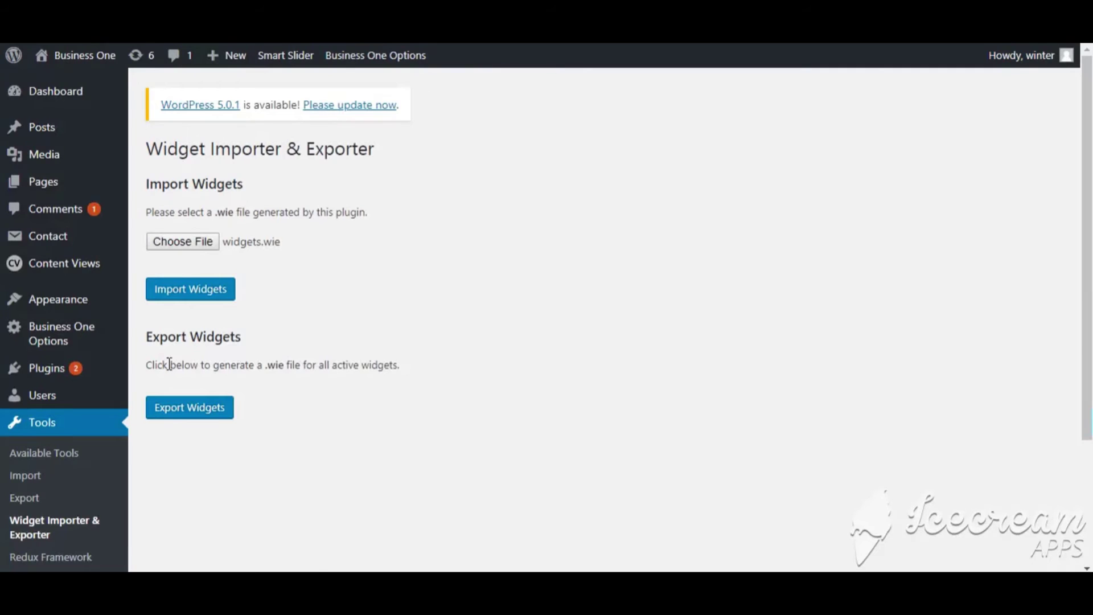
scroll(169, 364, down, 3)
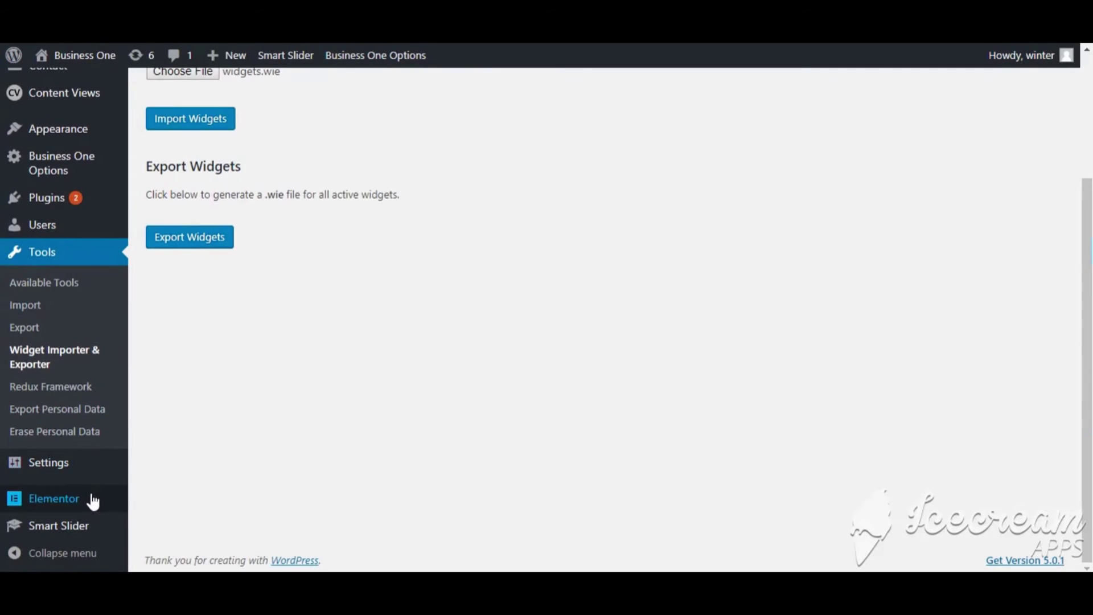
mouse_move(90, 498)
click(161, 340)
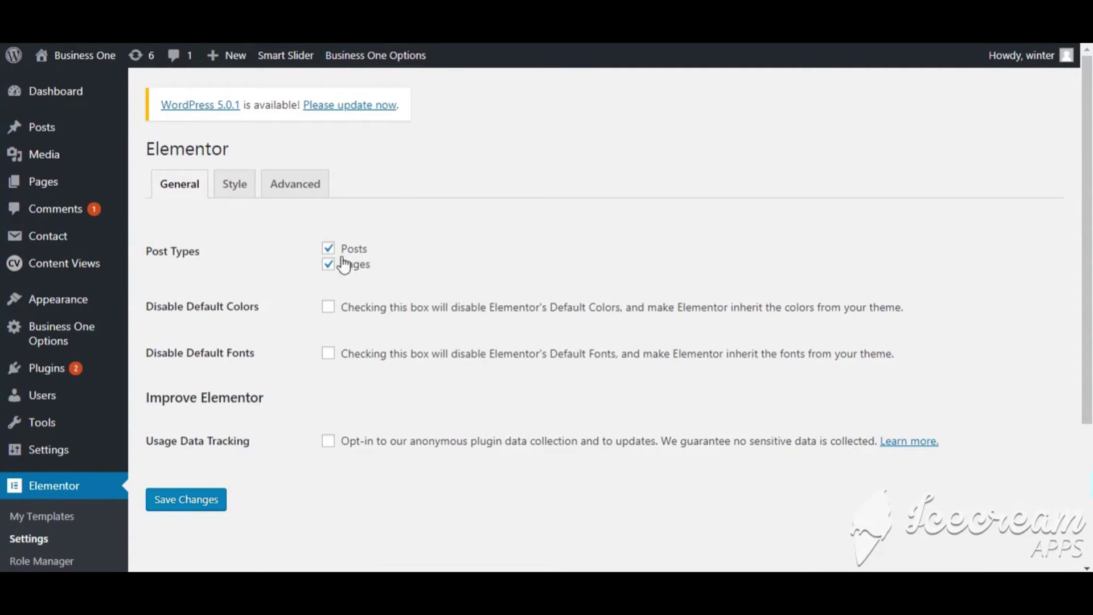
click(330, 310)
click(330, 354)
click(188, 499)
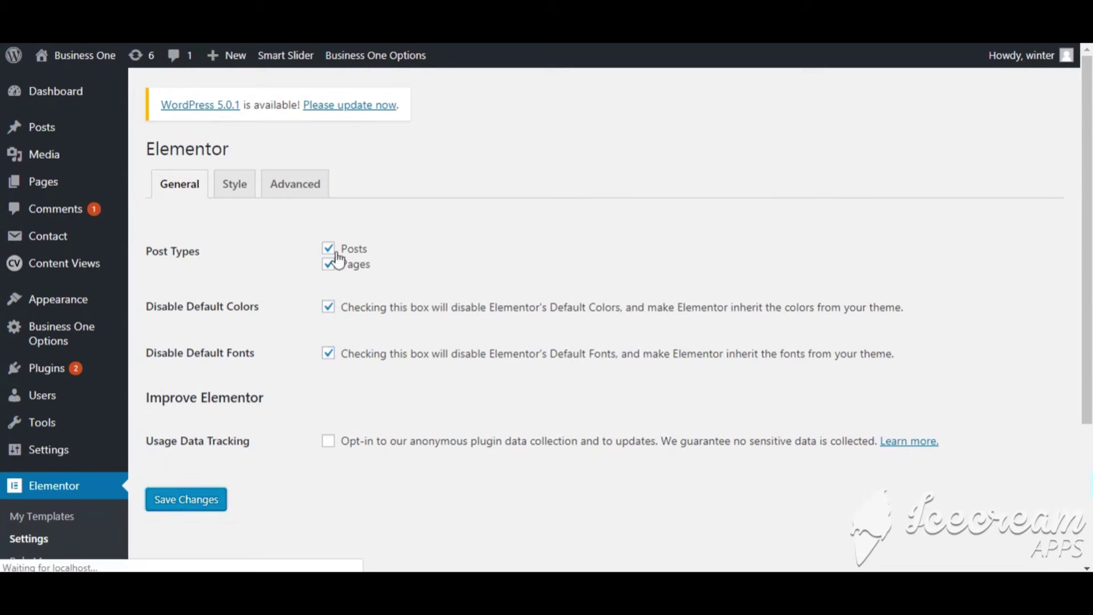
scroll(463, 360, down, 4)
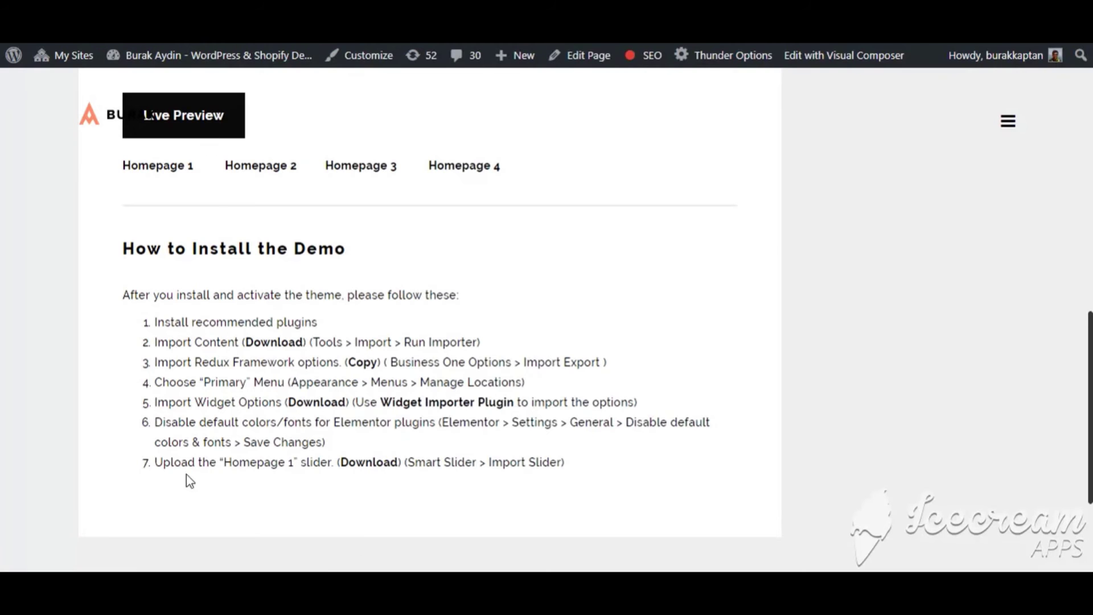
Download the Homepage 1 .ss3 slider file linked in step 7 of the demo instructions and return to the site's admin.
drag(170, 470, 310, 474)
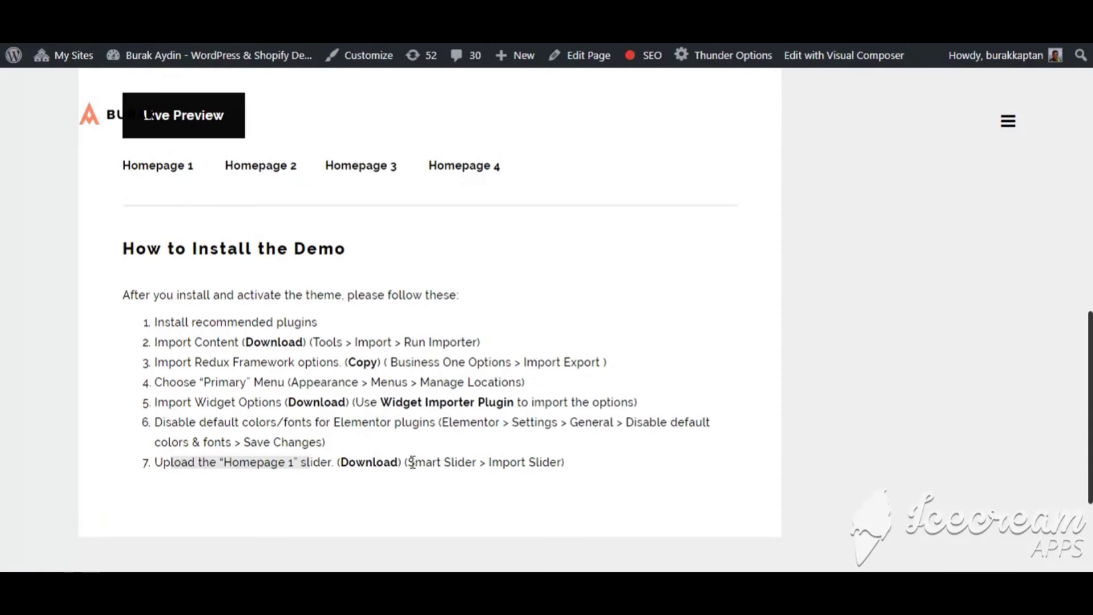
click(372, 467)
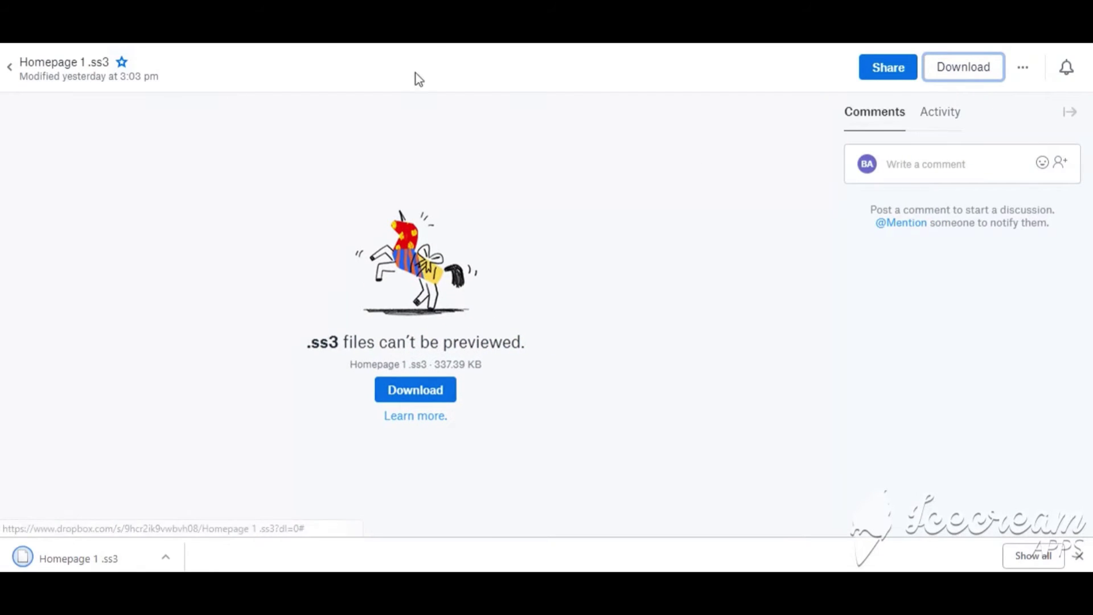
key(ctrl+Tab)
key(ctrl+Tab)
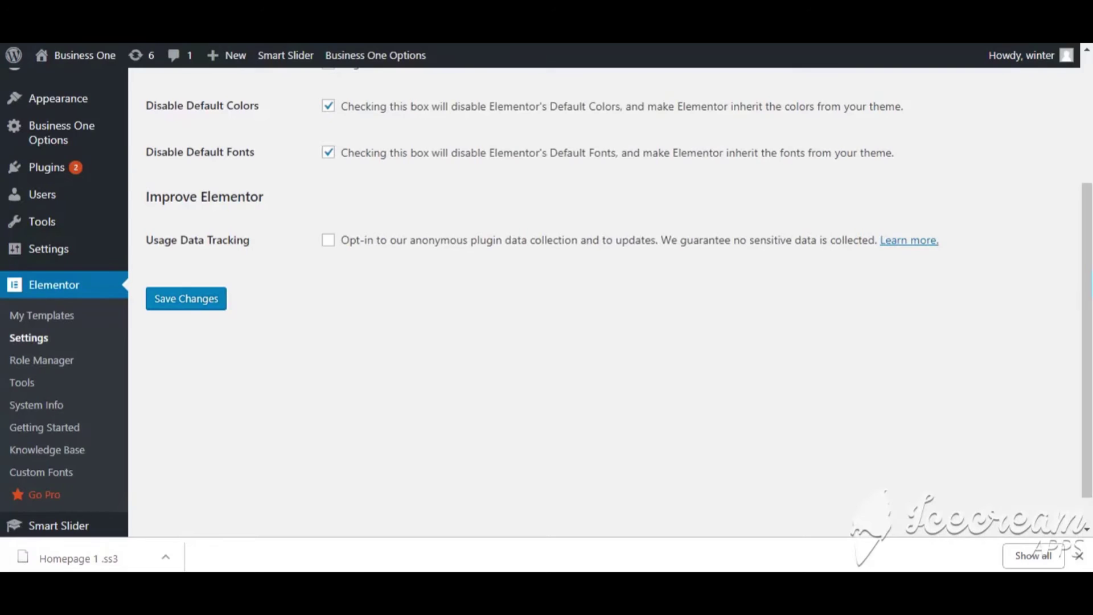
Open the Import slider page of Smart Slider.
scroll(387, 346, down, 2)
click(60, 489)
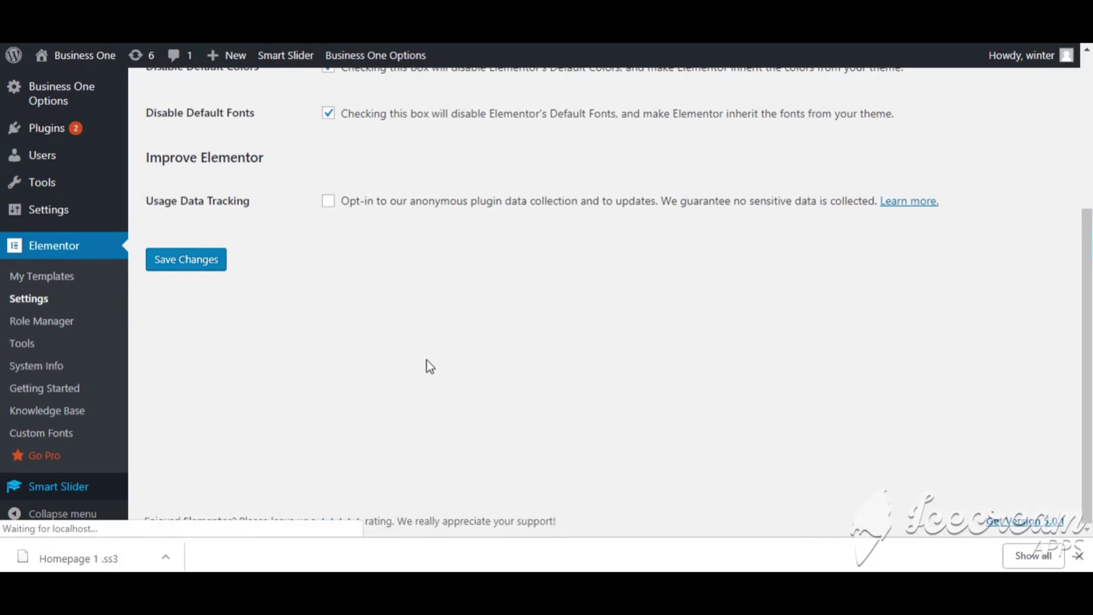
scroll(791, 250, down, 4)
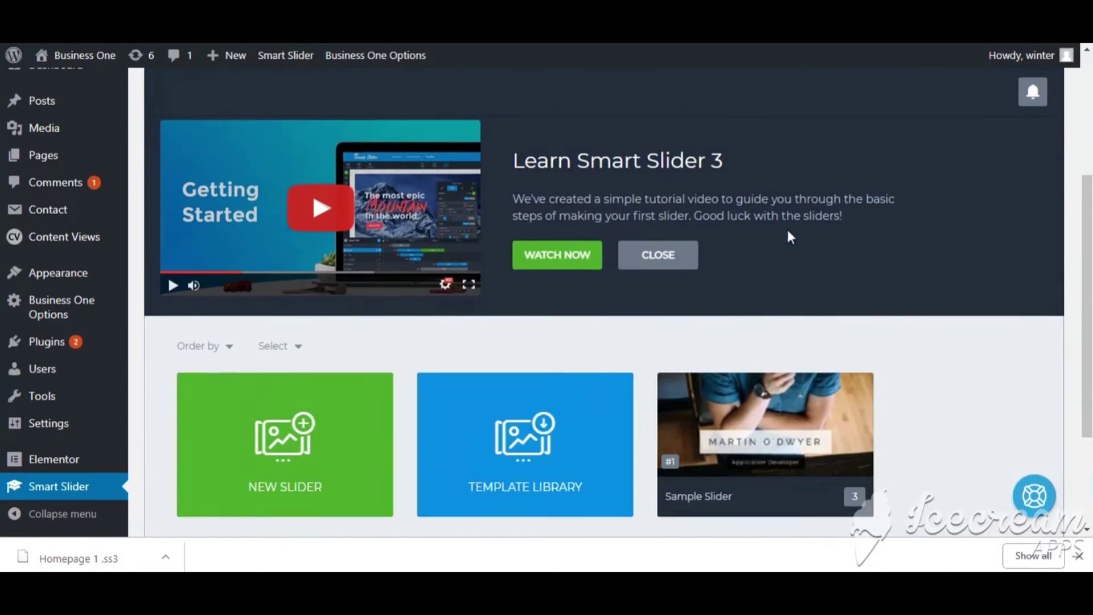
scroll(789, 234, down, 1)
scroll(929, 305, up, 5)
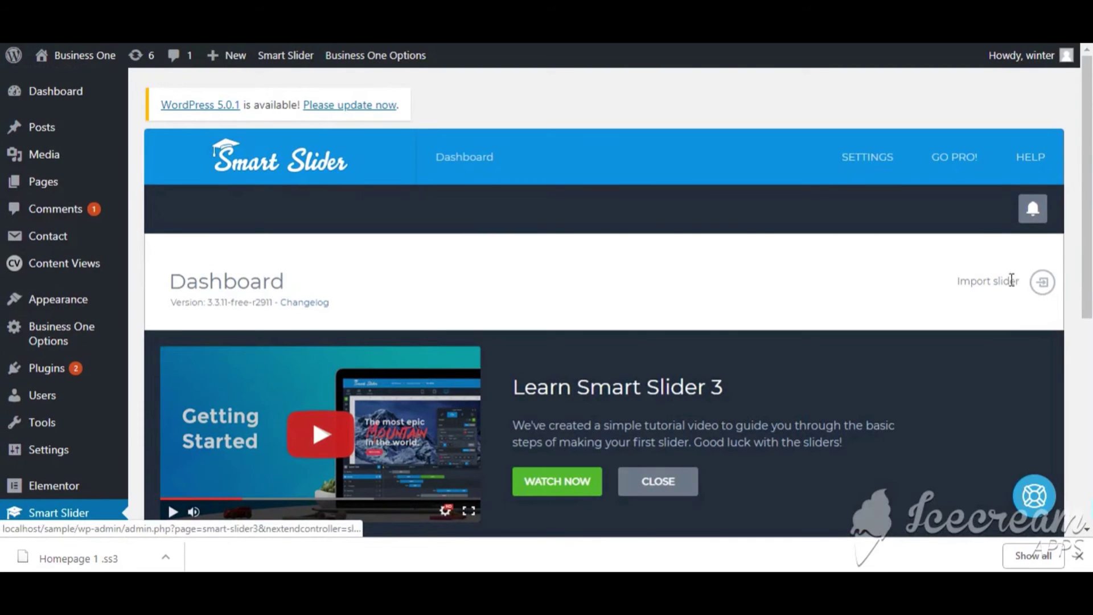
click(1039, 283)
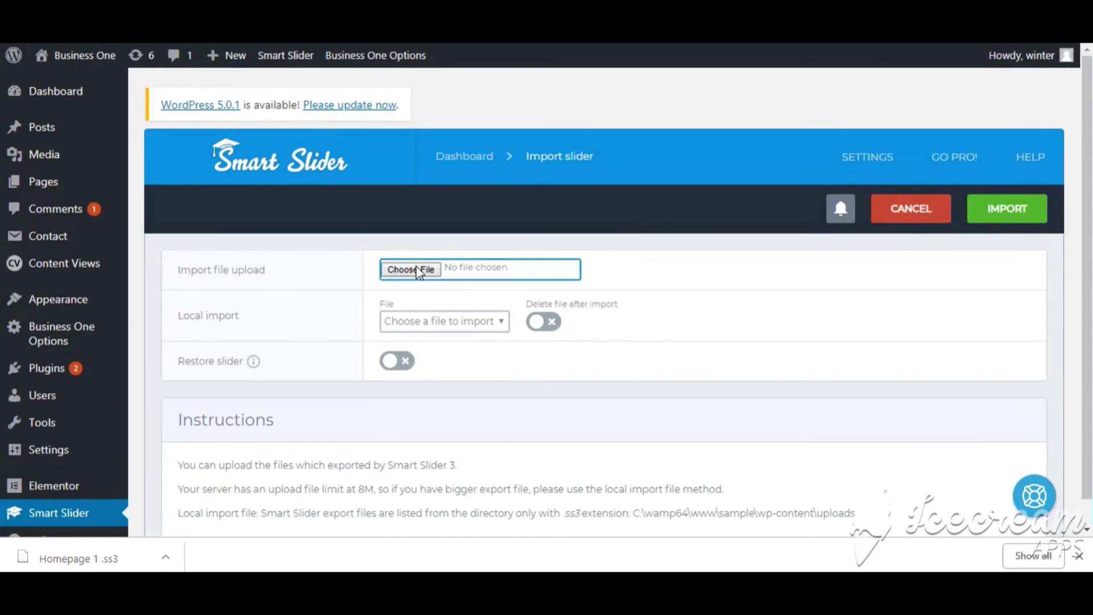
Choose Homepage 1 .ss3 from the desktop as the slider import file.
click(417, 269)
scroll(582, 356, down, 3)
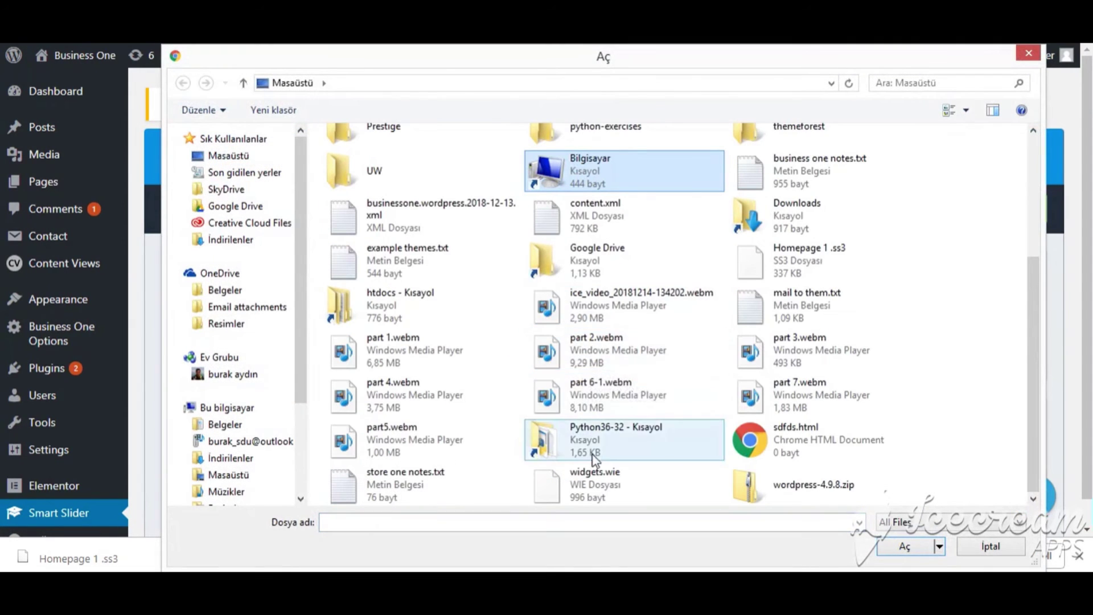
click(877, 259)
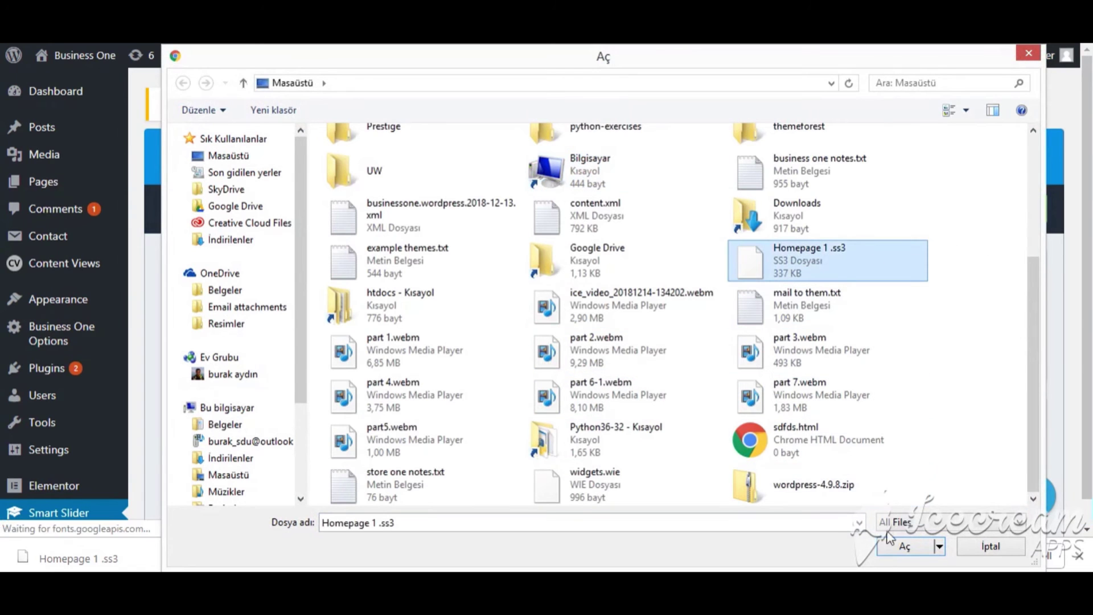
click(898, 548)
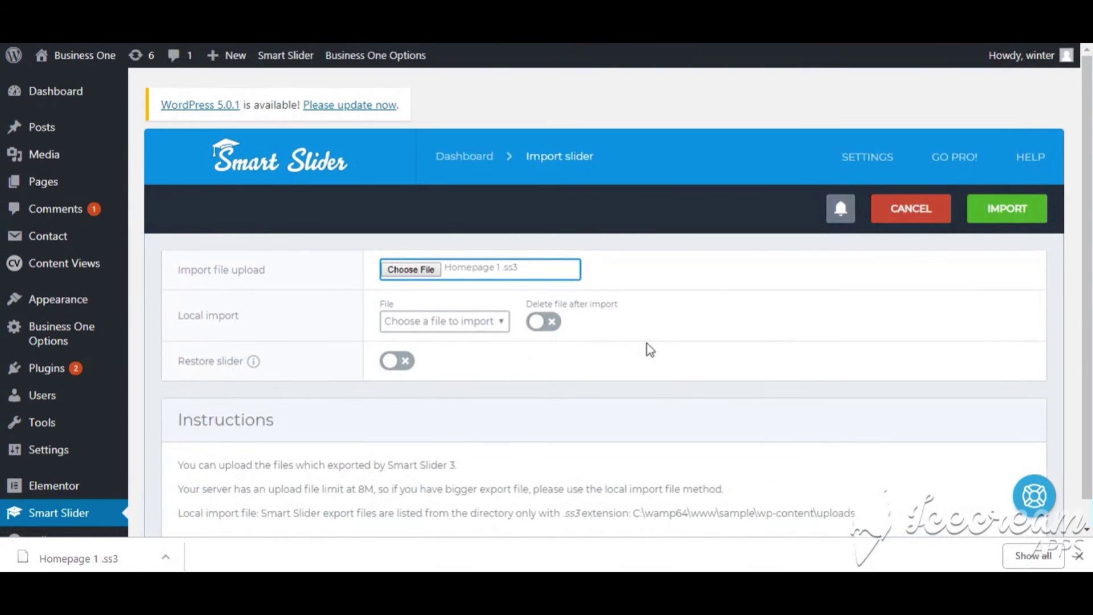
Import the chosen Homepage 1 .ss3 file into Smart Slider and save the imported Homepage 1 slider.
click(1006, 209)
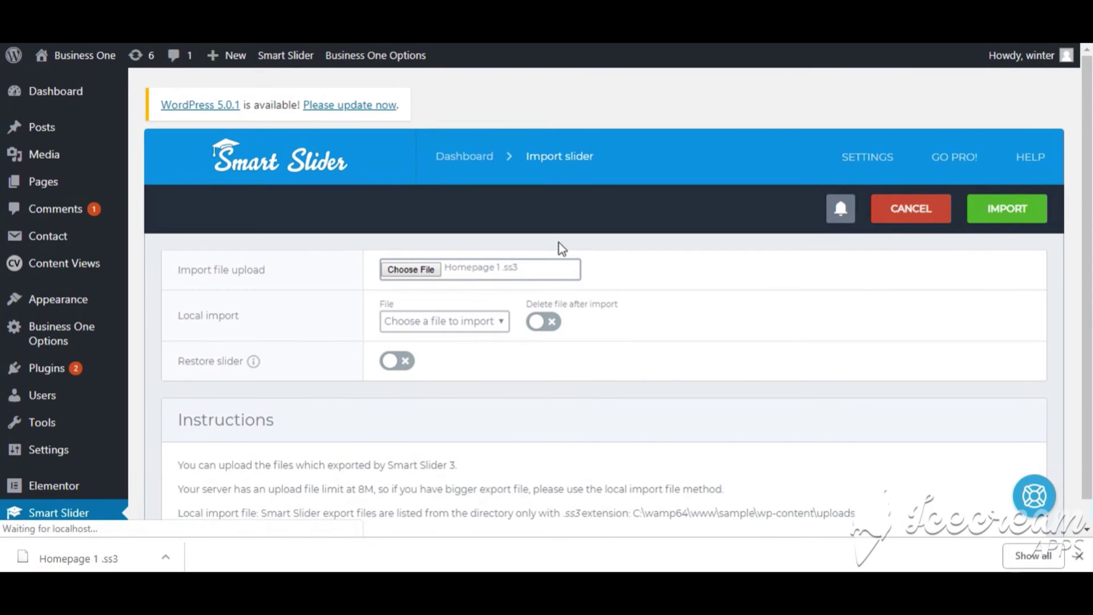
scroll(556, 244, down, 5)
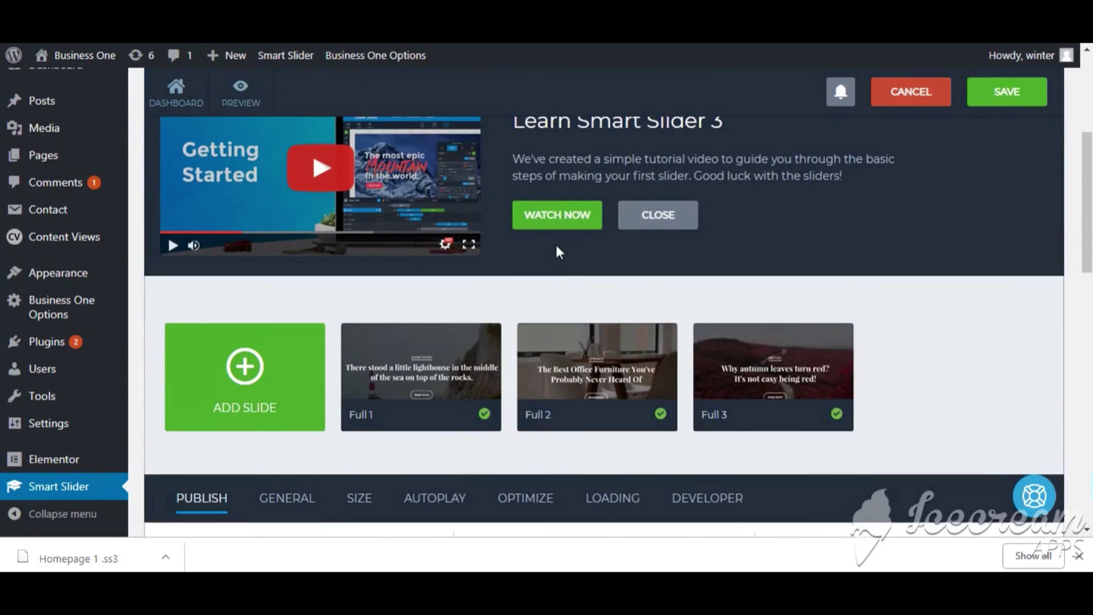
scroll(557, 251, down, 4)
scroll(967, 267, up, 10)
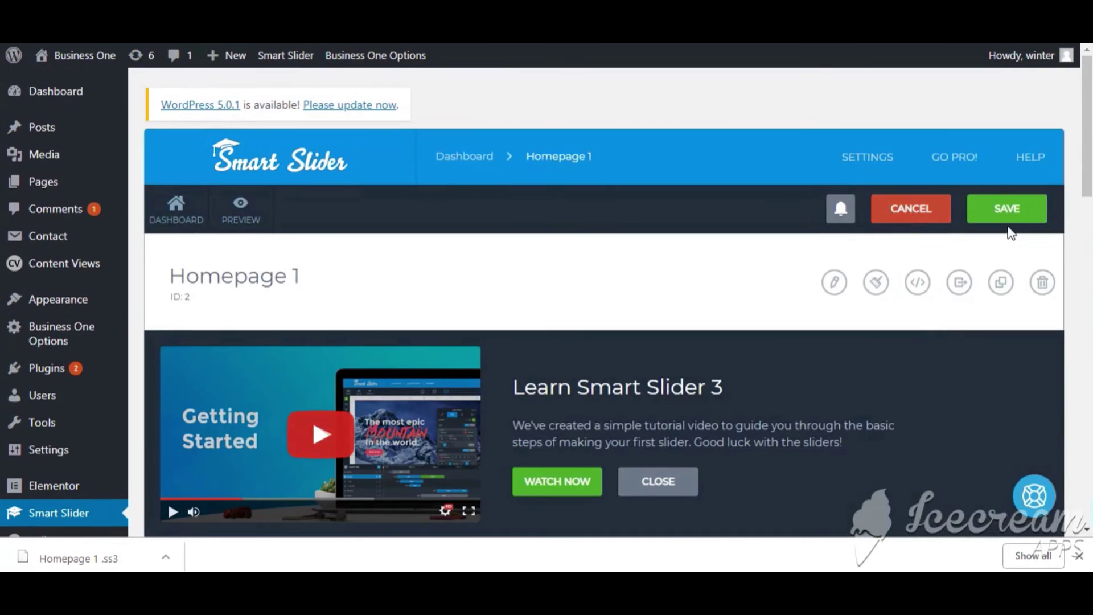
click(1008, 212)
Return to the Smart Slider dashboard and check the slider list for Homepage 1.
click(199, 229)
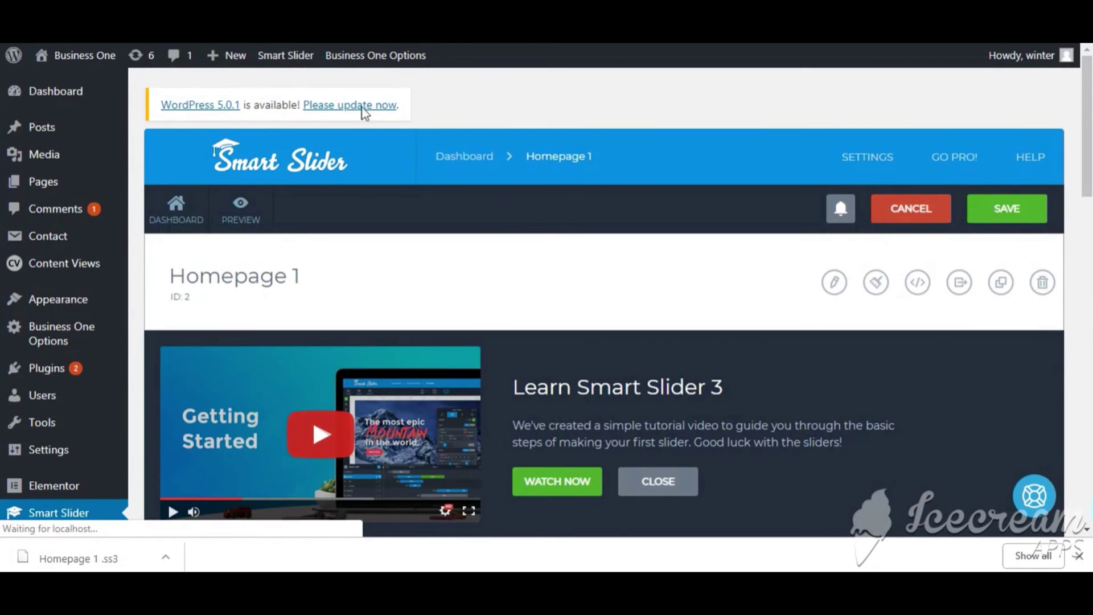
scroll(510, 366, down, 5)
scroll(511, 369, down, 2)
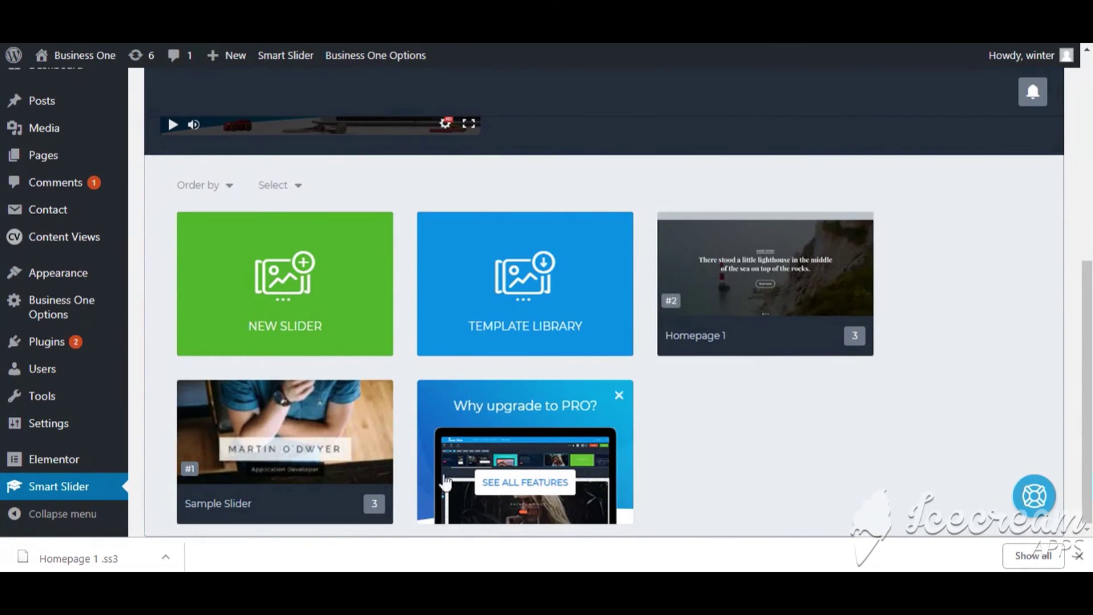
In the Reading settings, set a static page with Homepage 1 as homepage and Blog as posts page, and save the changes.
click(171, 365)
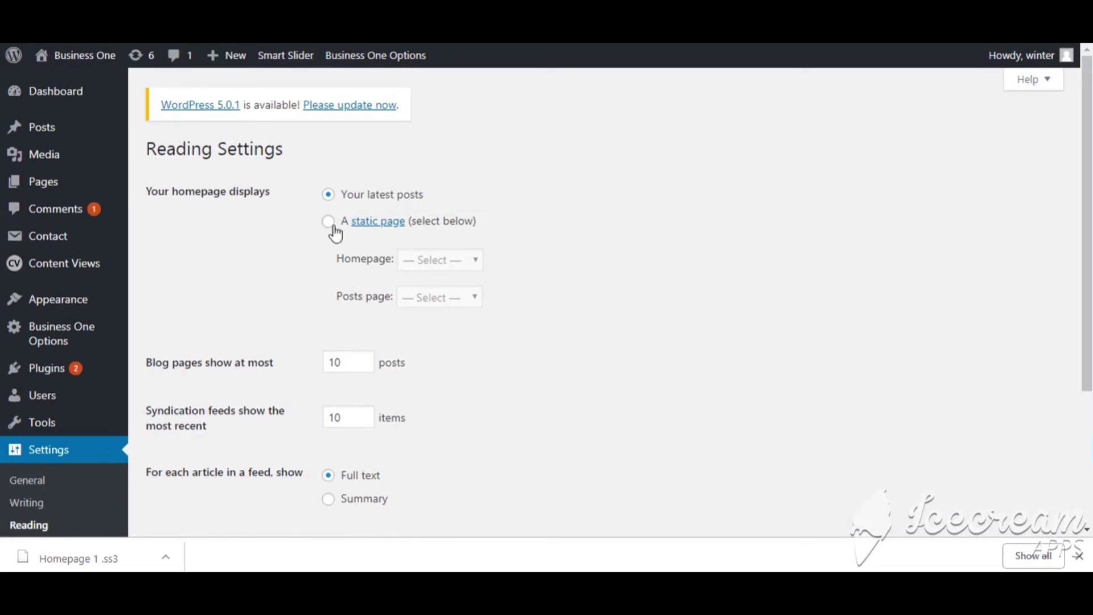
click(438, 267)
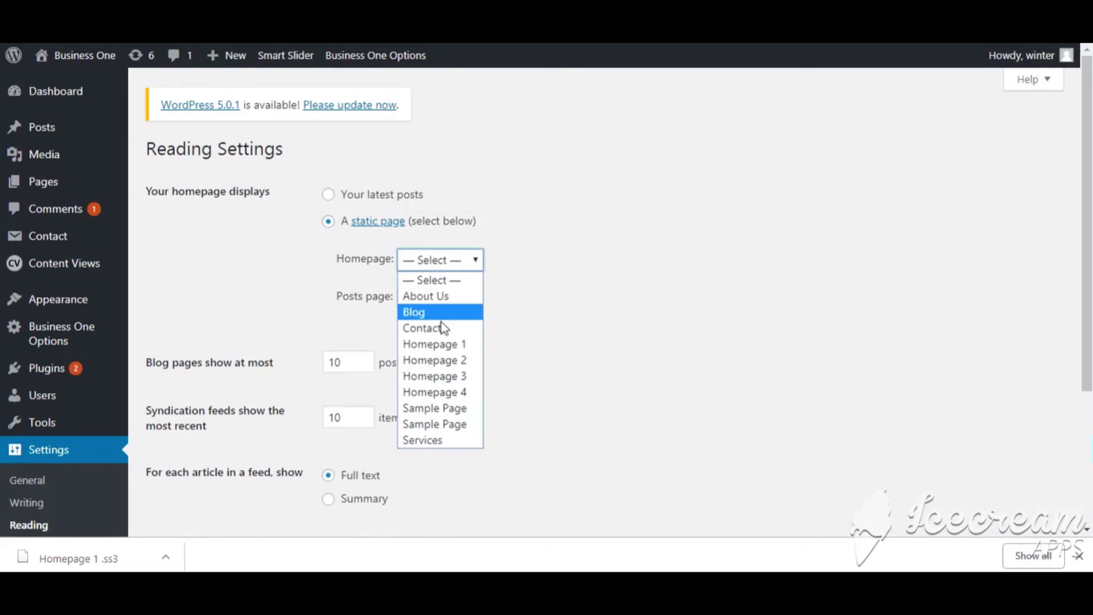
click(453, 345)
click(438, 296)
click(421, 348)
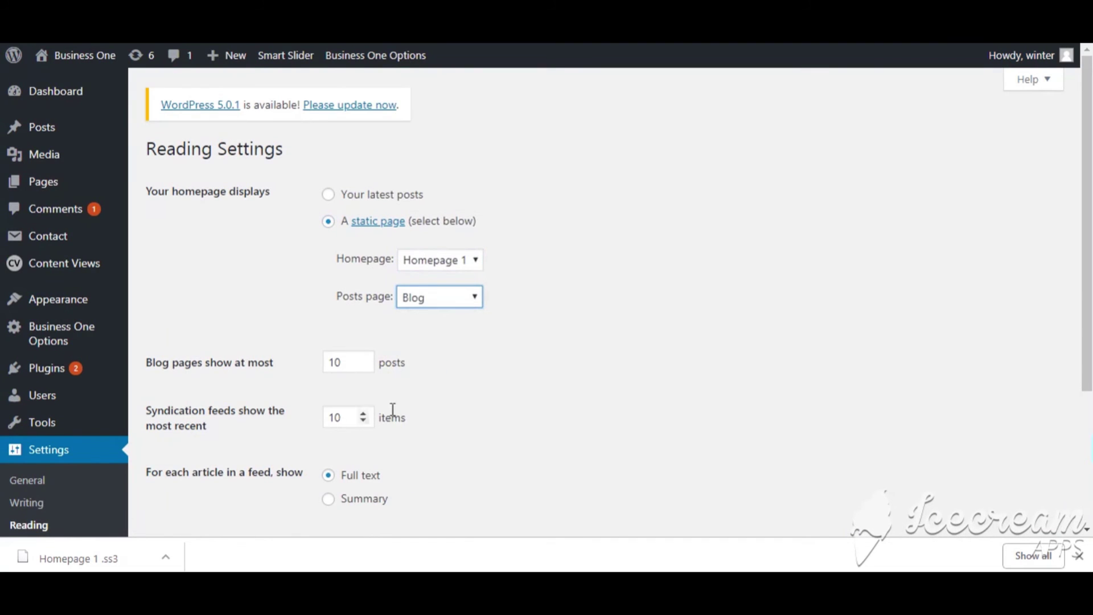
scroll(451, 412, down, 3)
scroll(452, 412, down, 1)
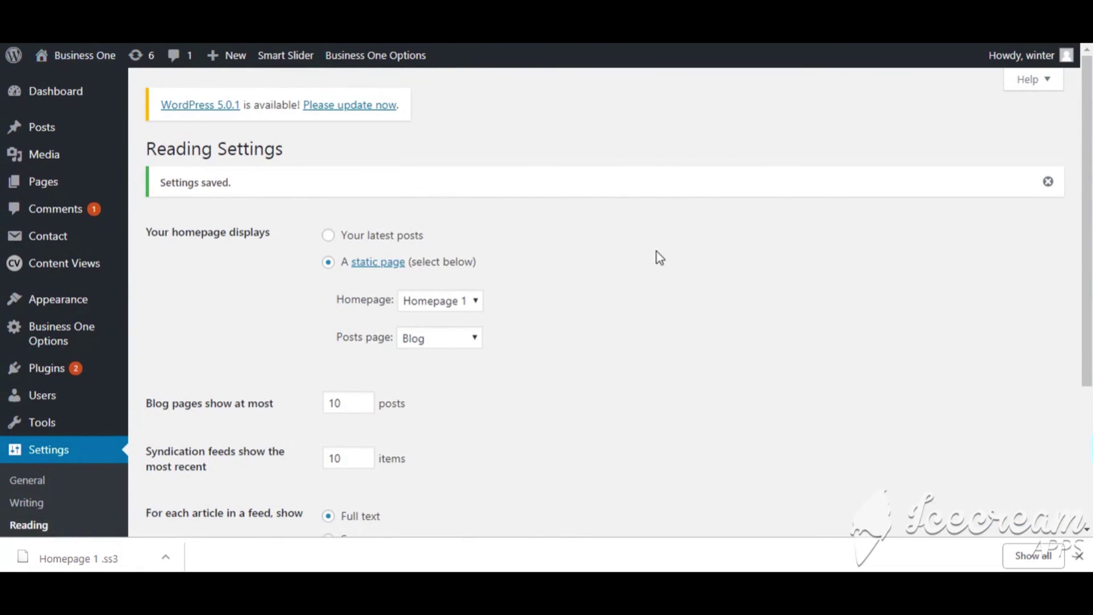
Visit the site's front page and review its sections from the slider down to the contact form and map.
scroll(778, 212, down, 15)
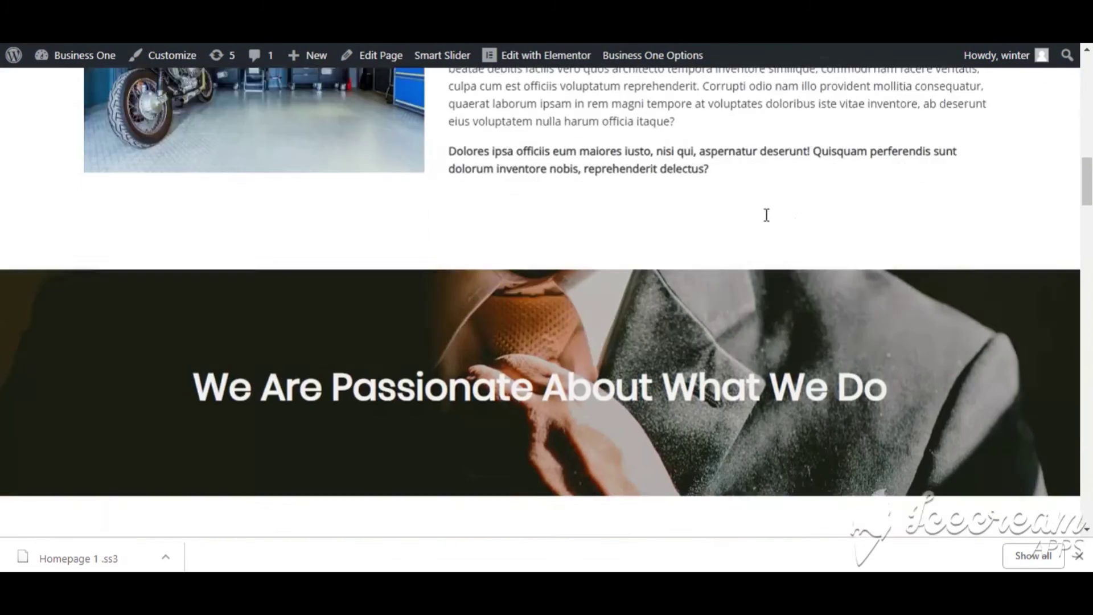
scroll(766, 214, down, 15)
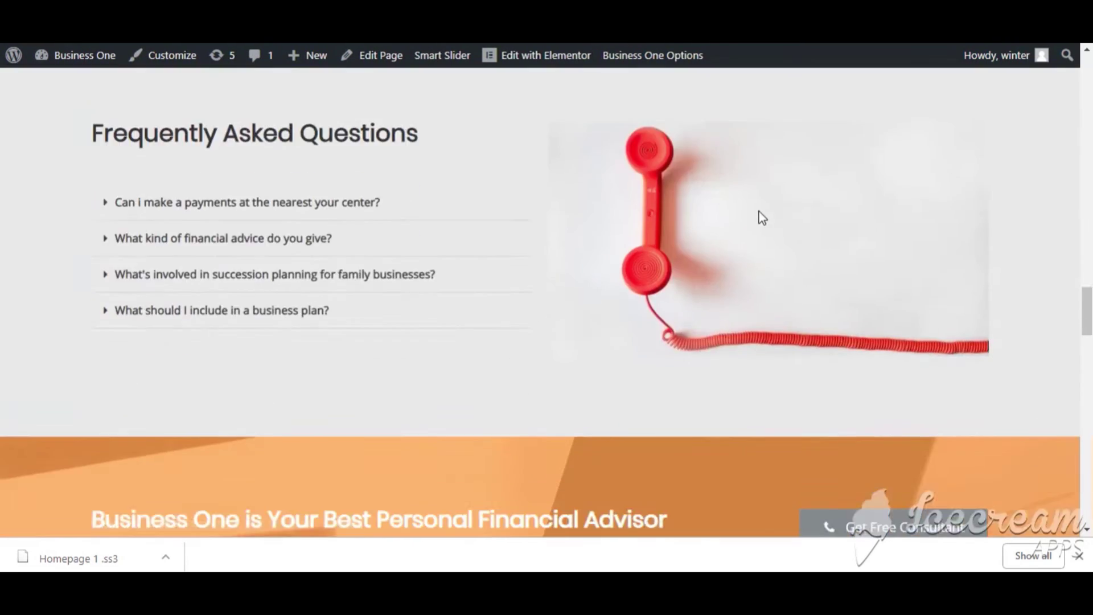
scroll(762, 218, down, 15)
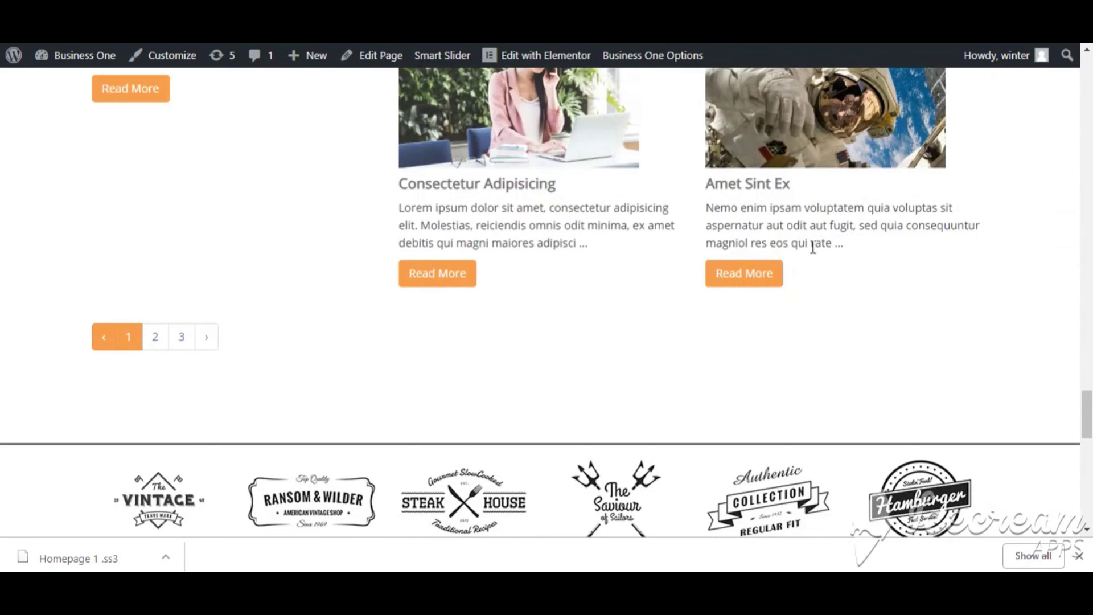
scroll(813, 247, down, 4)
scroll(865, 250, down, 4)
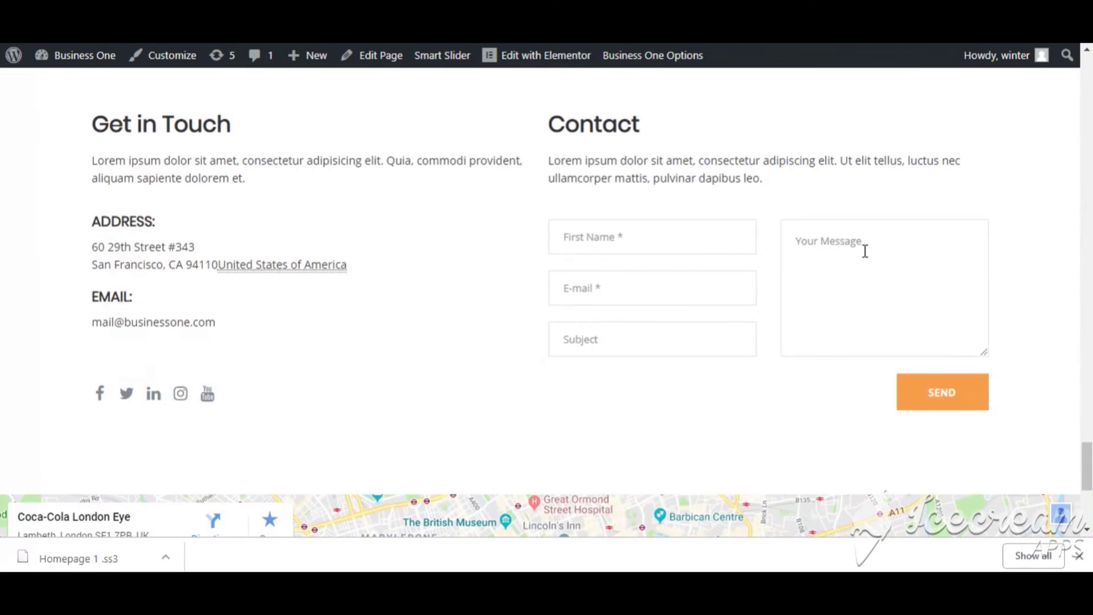
scroll(865, 253, down, 4)
key(Home)
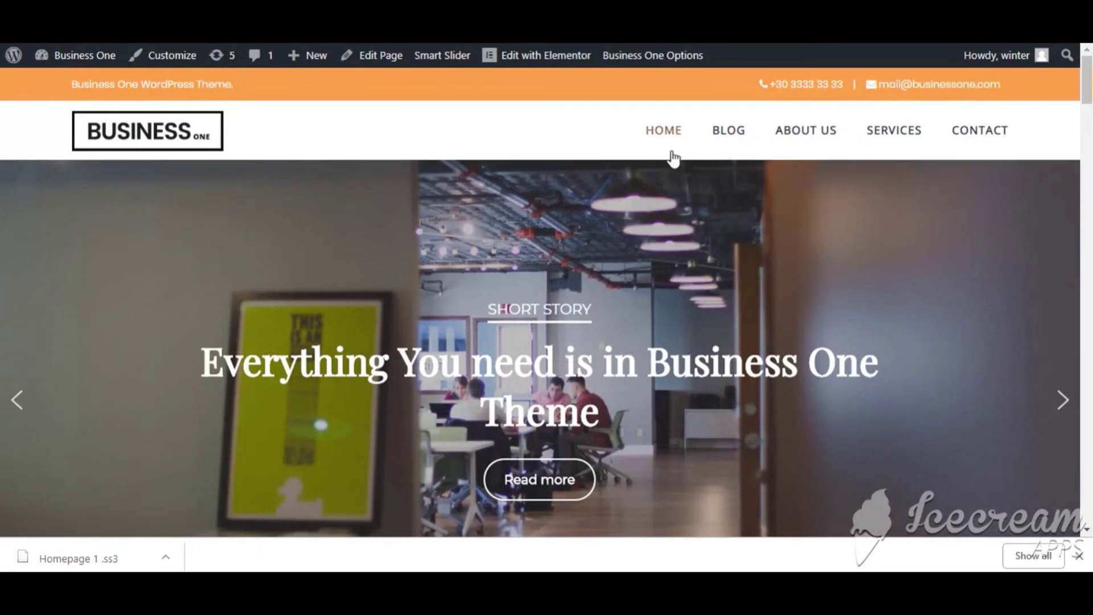
Open Homepage 2 from the site's Home submenu and look through its content.
mouse_move(674, 158)
click(673, 196)
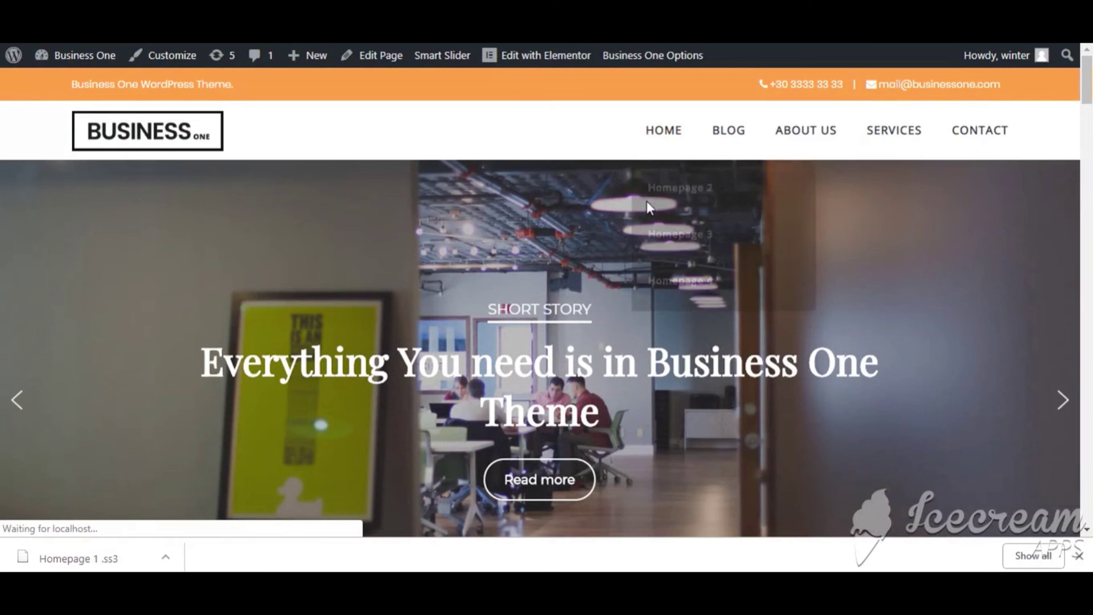
scroll(505, 277, down, 15)
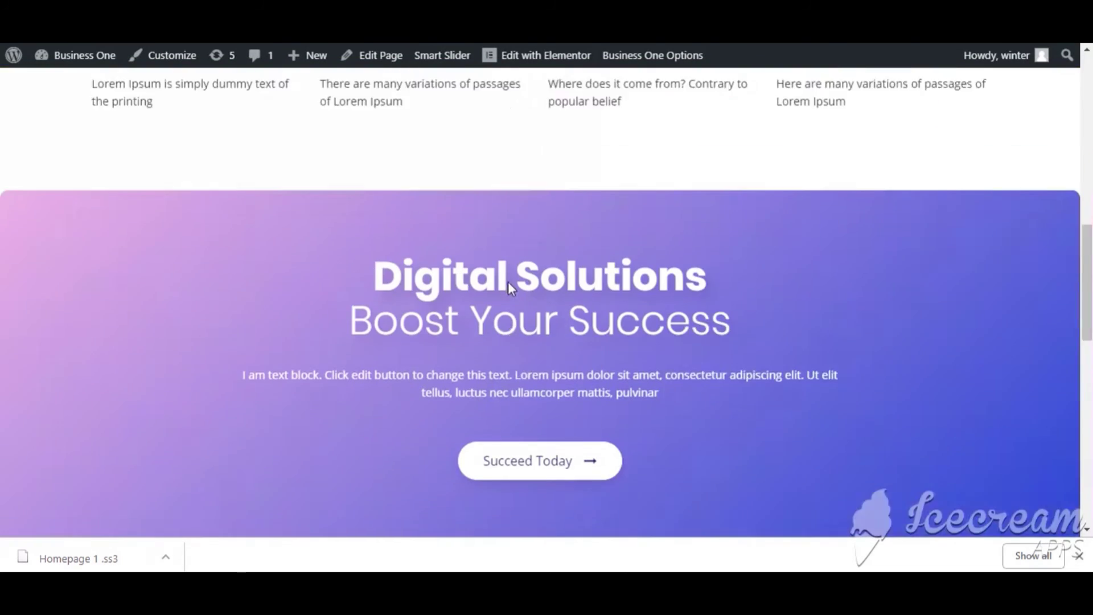
scroll(674, 283, up, 6)
scroll(674, 283, up, 9)
Open Homepage 3 and Homepage 4 from the site's Home submenu and look through their content.
mouse_move(677, 139)
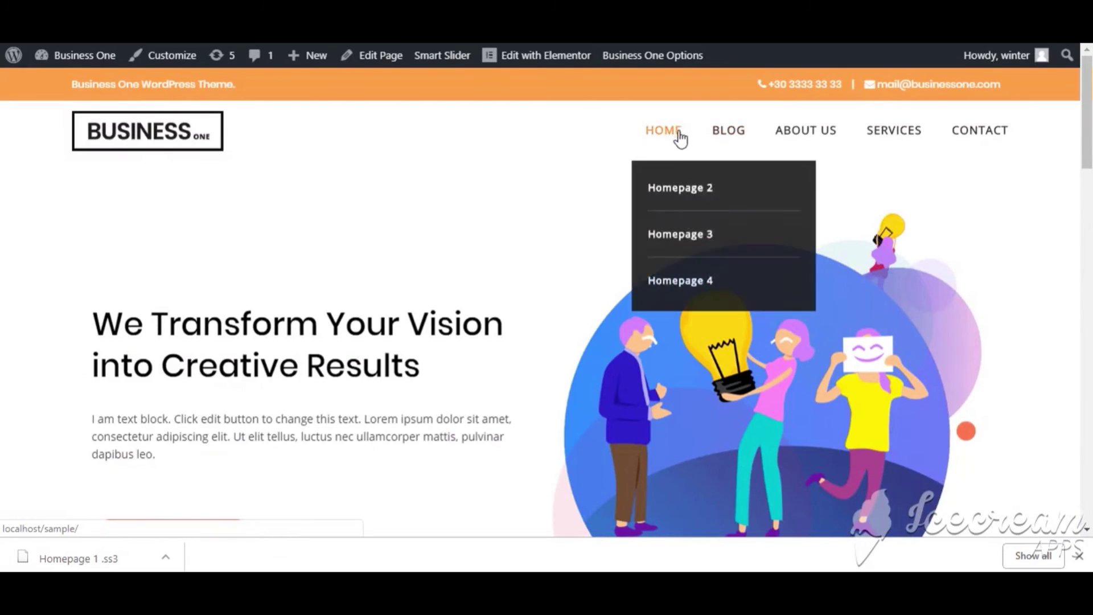
click(677, 240)
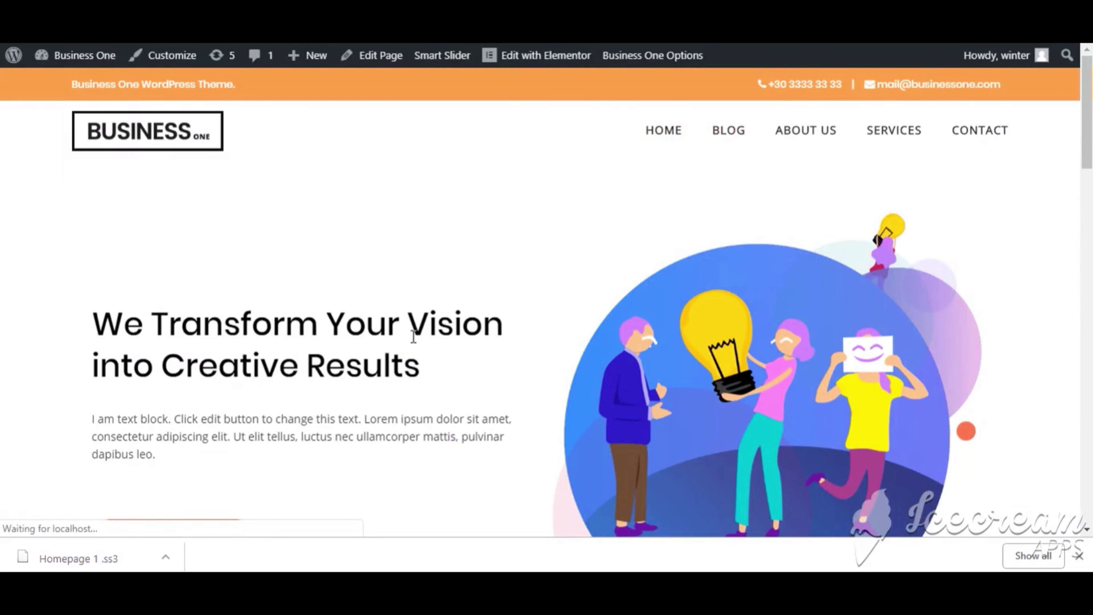
scroll(501, 246, down, 15)
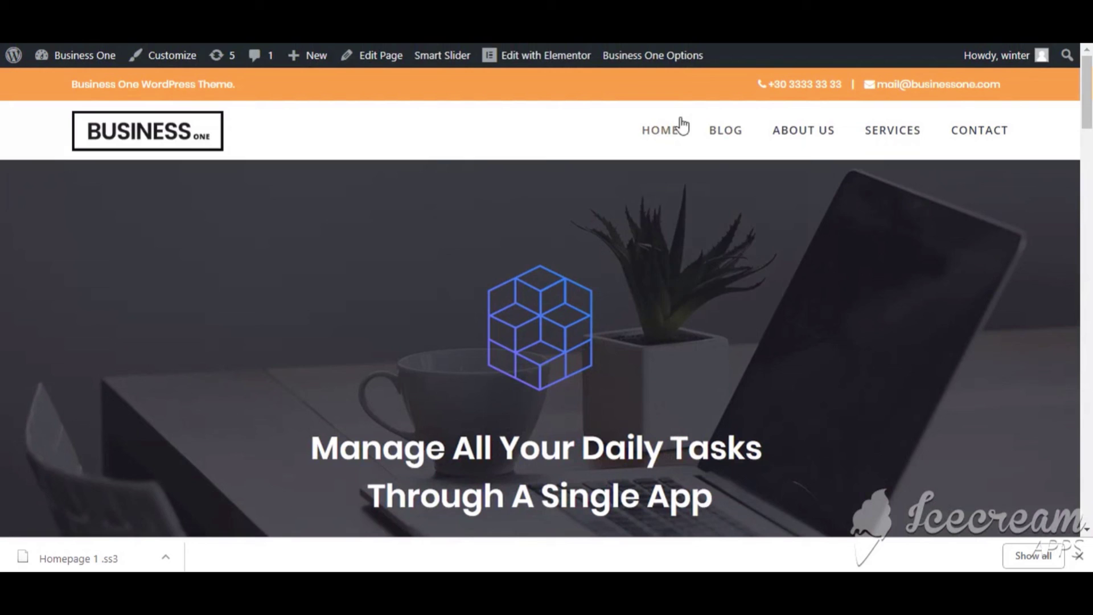
mouse_move(682, 127)
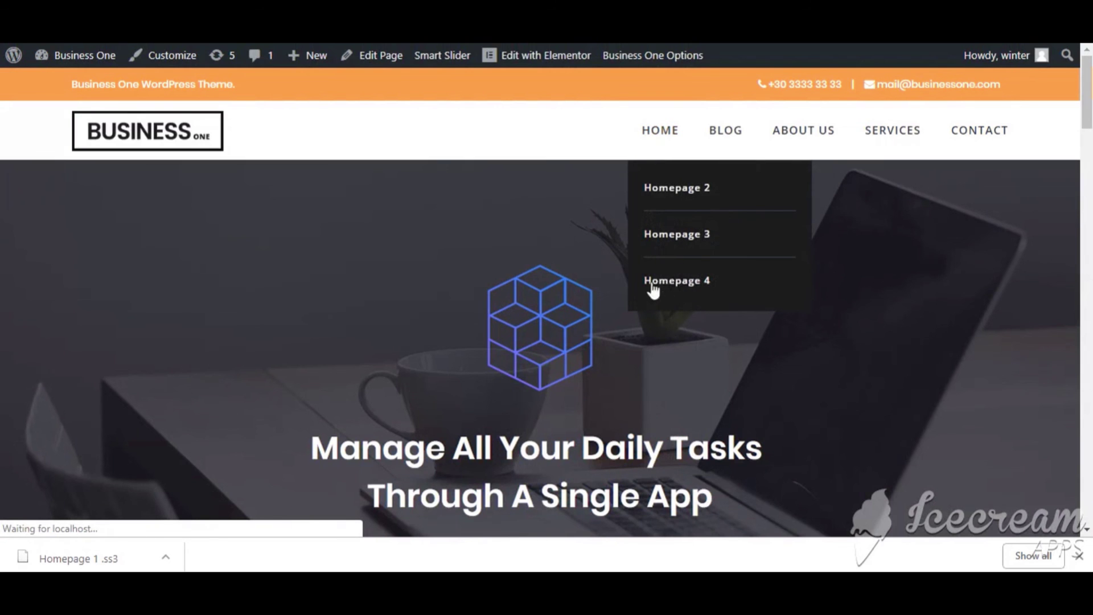
scroll(455, 281, down, 10)
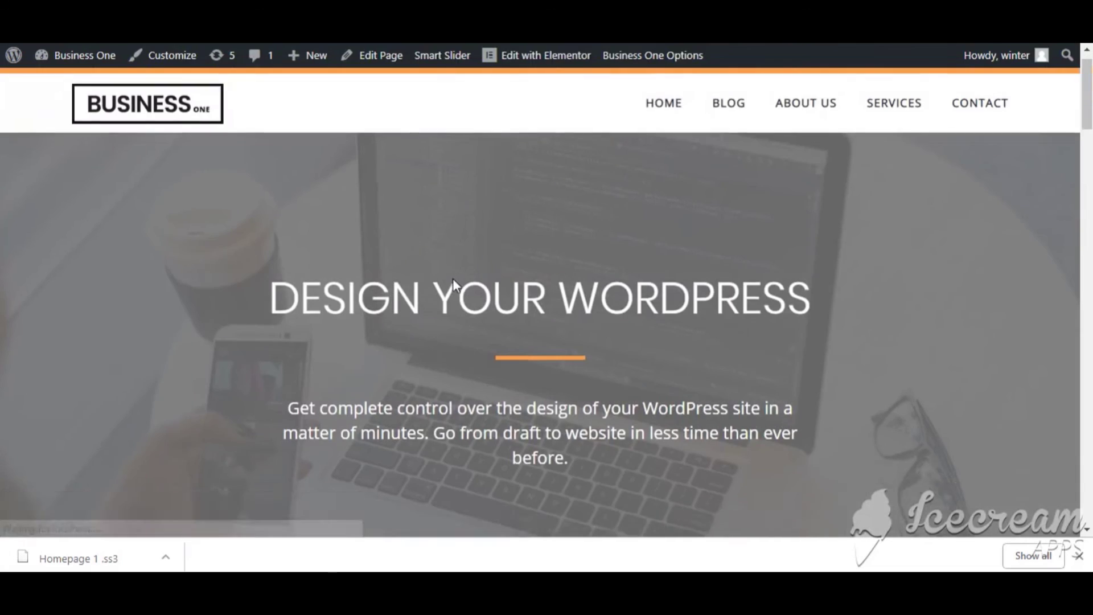